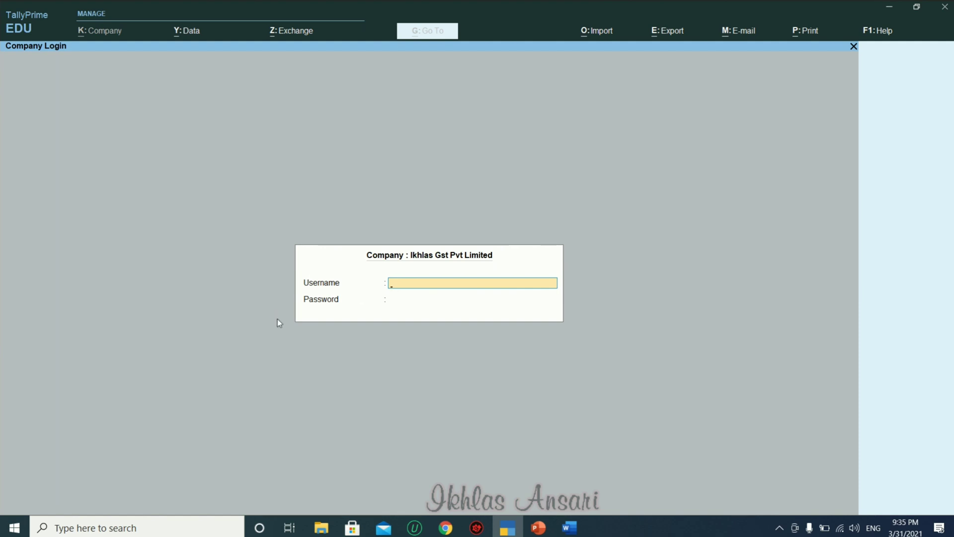
Start creating a new company and name it Interest Rate.
key("Escape")
key("Up")
key("Up")
key("Up")
key("Up")
key("Up")
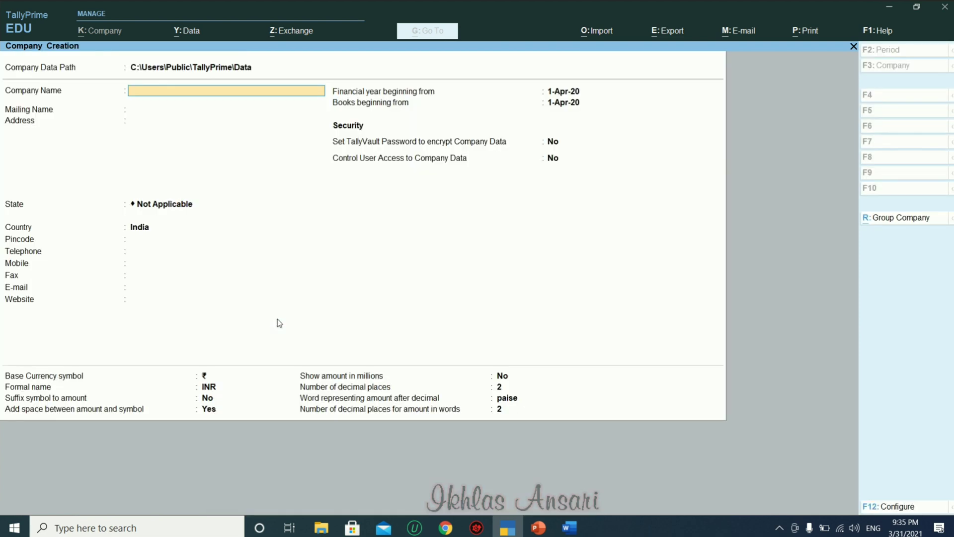
type("In")
key("BackSpace")
type("Interest RAte")
key("BackSpace")
key("BackSpace")
key("BackSpace")
type("ate")
key("Return")
key("Return")
key("Return")
key("Return")
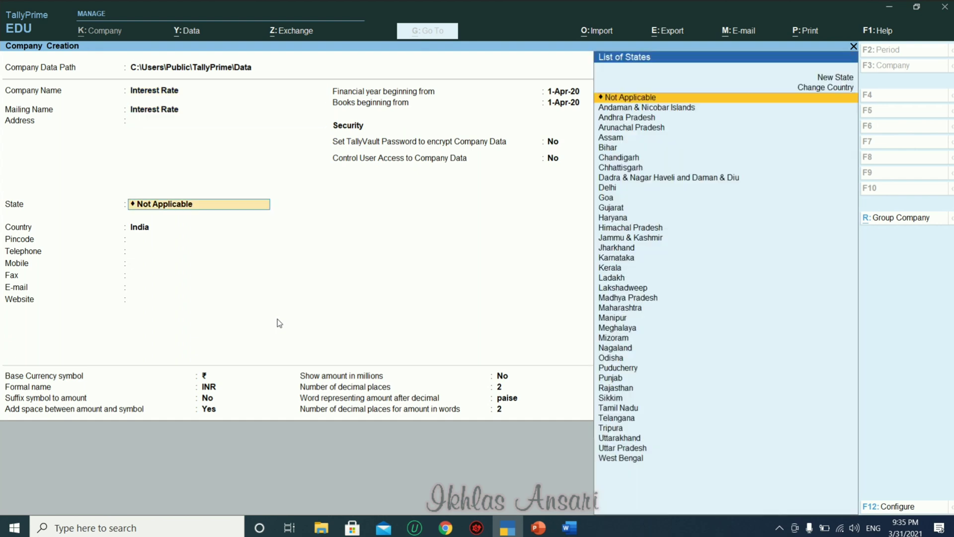
Set the company's state to Maharashtra and accept the company form.
key("BackSpace")
type("Naha")
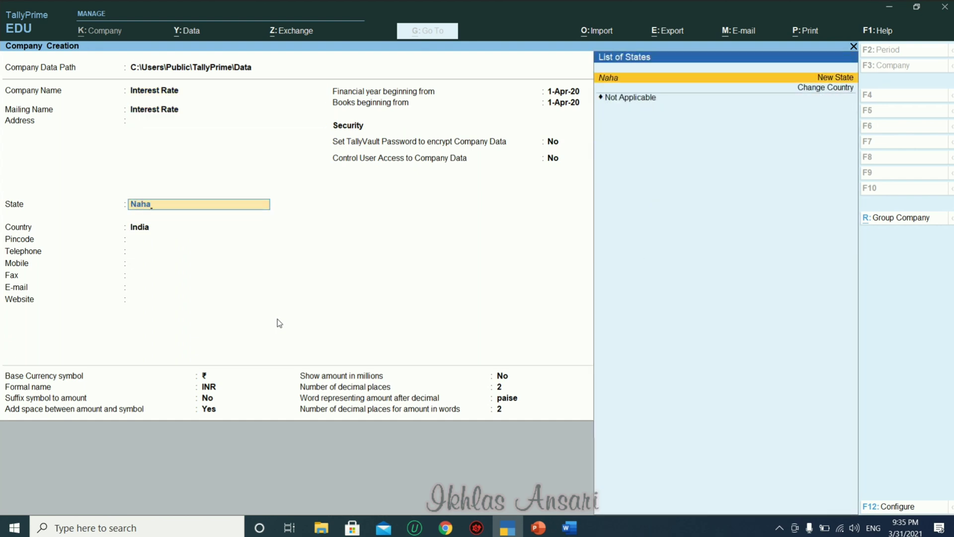
key("BackSpace")
key("BackSpace")
key("BackSpace")
key("BackSpace")
type("Maha")
key("Return")
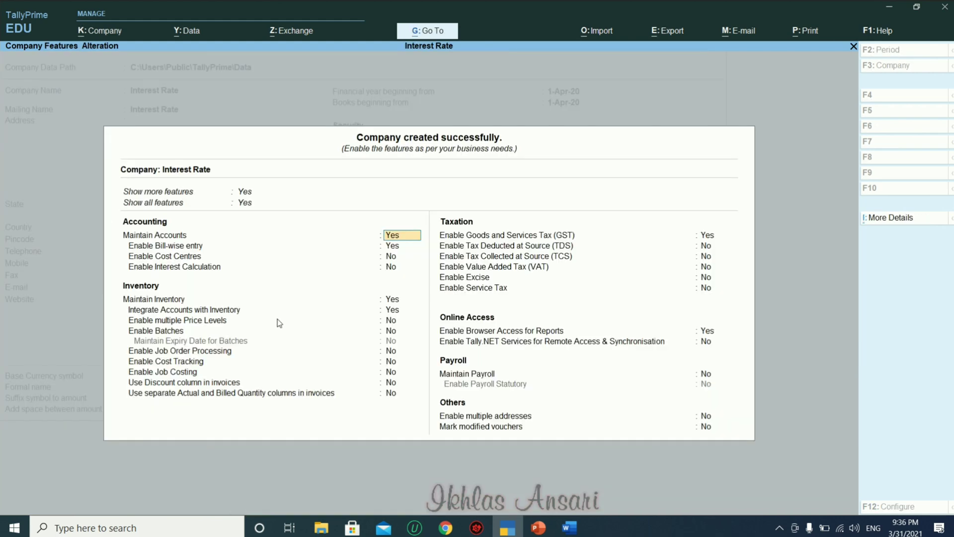
Enable GST for Maharashtra with the company's GSTIN and Monthly GSTR1 periodicity.
key("Return")
key("Return")
key("Return")
key("Return")
key("Return")
key("Return")
key("Return")
key("Return")
key("Return")
key("Return")
key("Return")
key("Return")
key("Return")
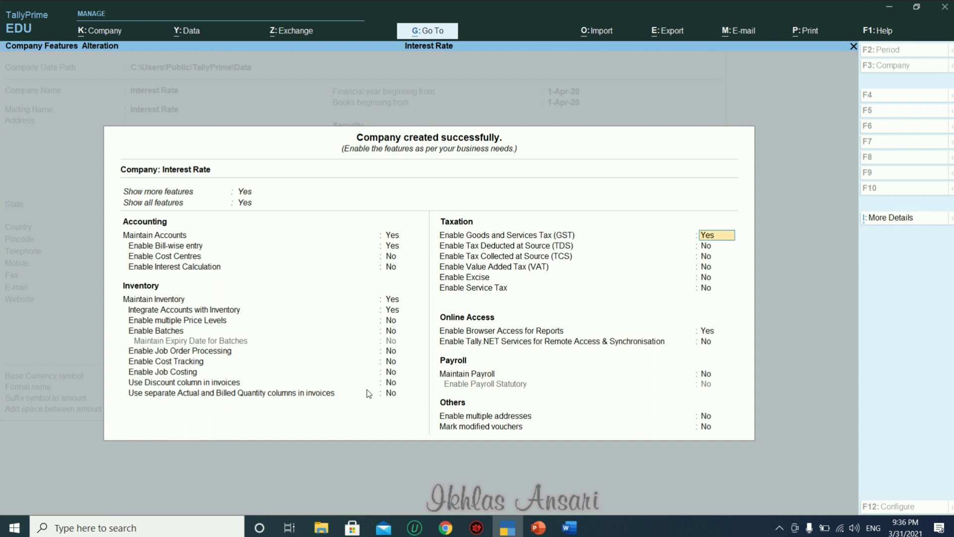
key("Return")
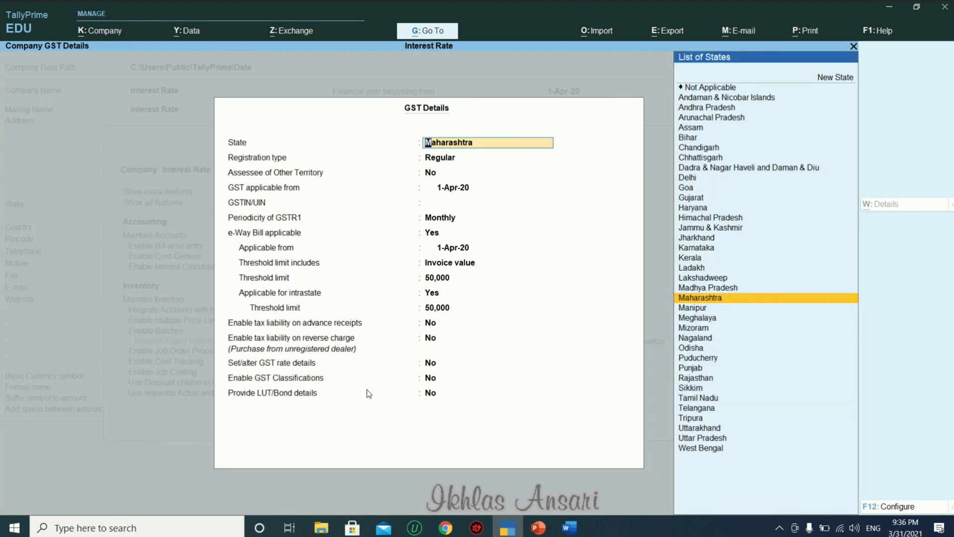
key("Return")
key("Return")
key("Return")
key("Return")
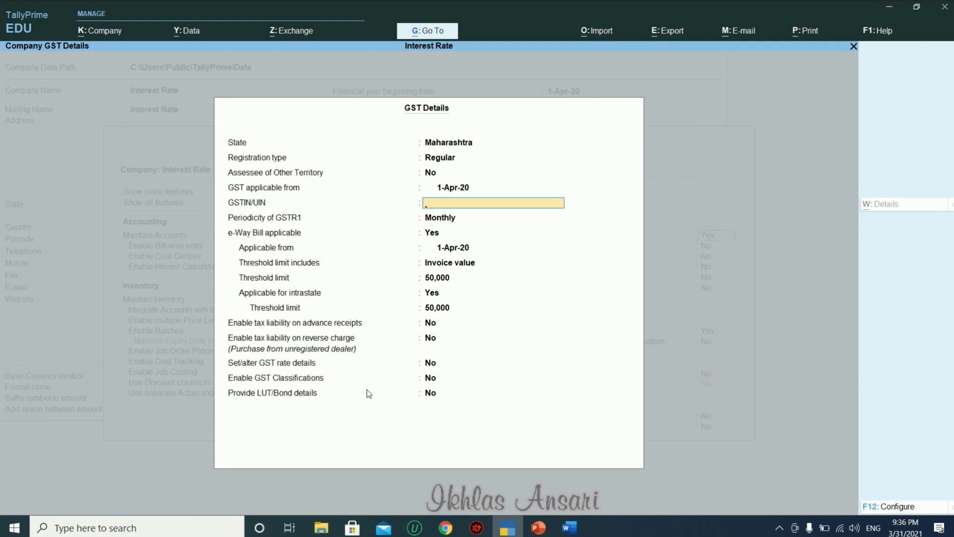
key("Return")
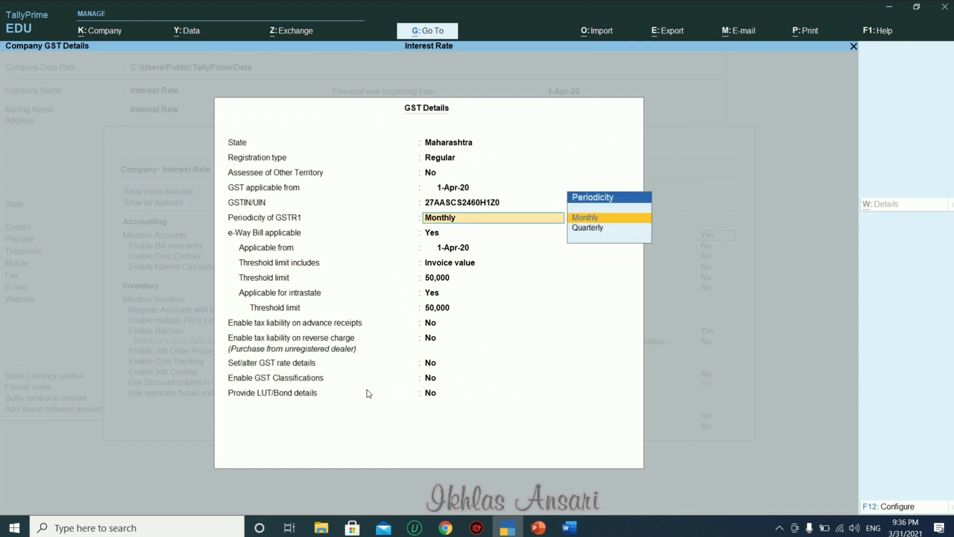
key("ctrl+a")
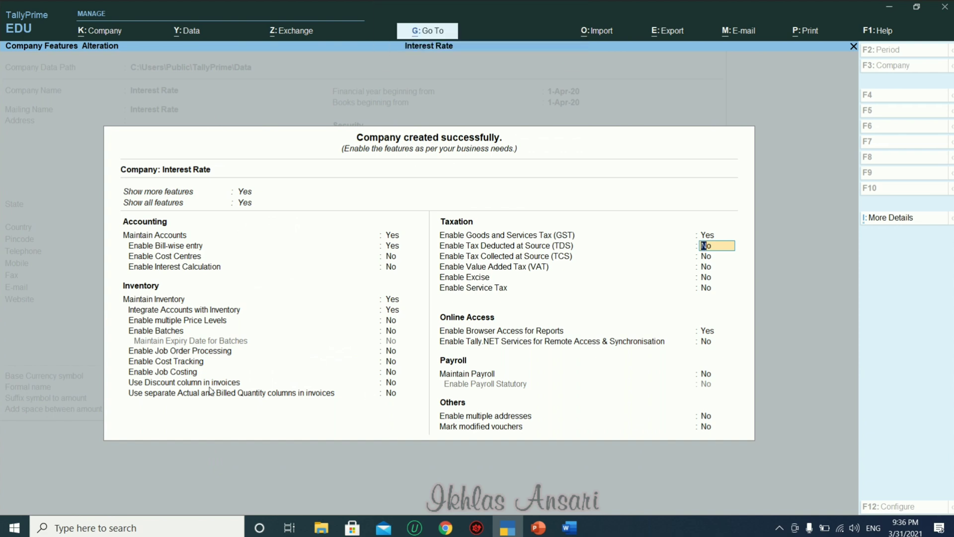
Set Enable Interest Calculation to Yes and accept the remaining company features.
left_click(197, 267)
type("yes")
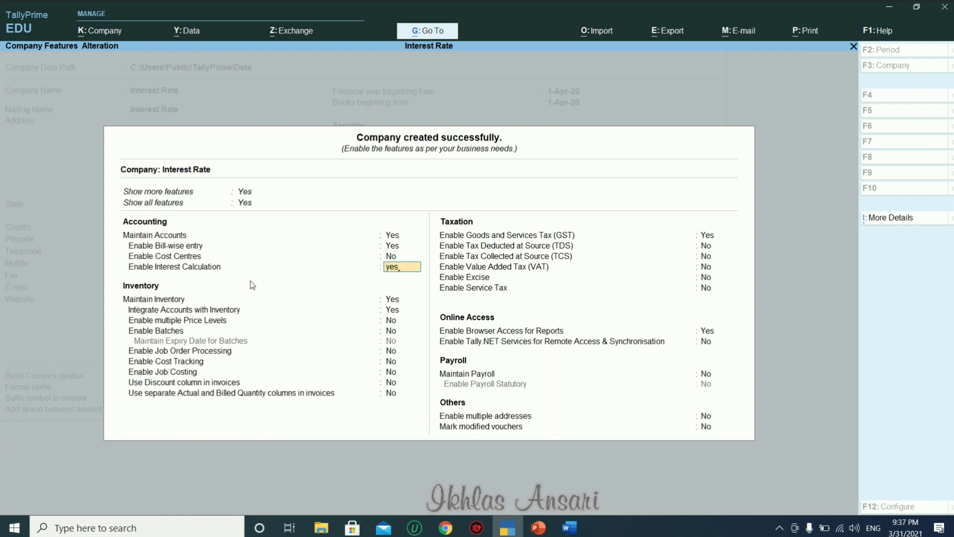
key("Return")
key("Return")
key("Return")
key("Return")
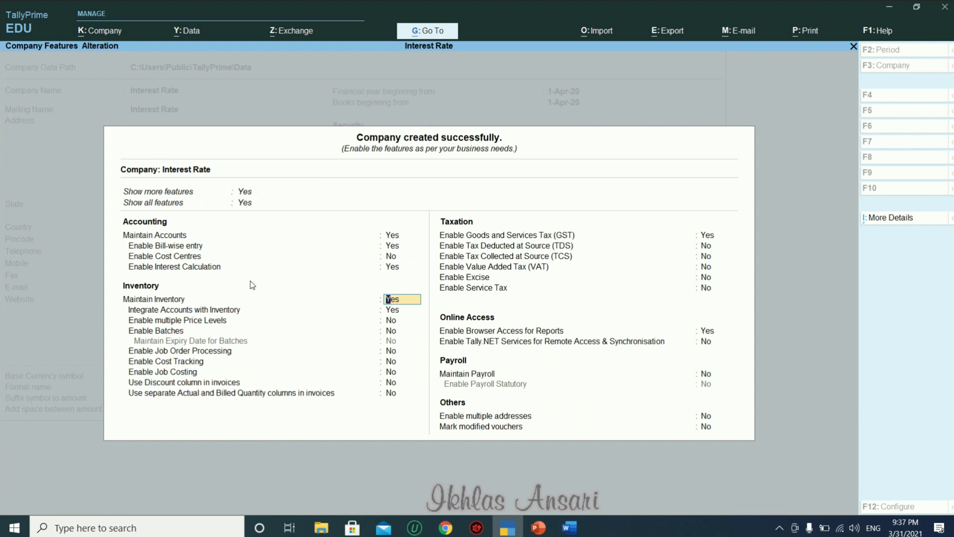
key("Return")
key("Return")
key("Return")
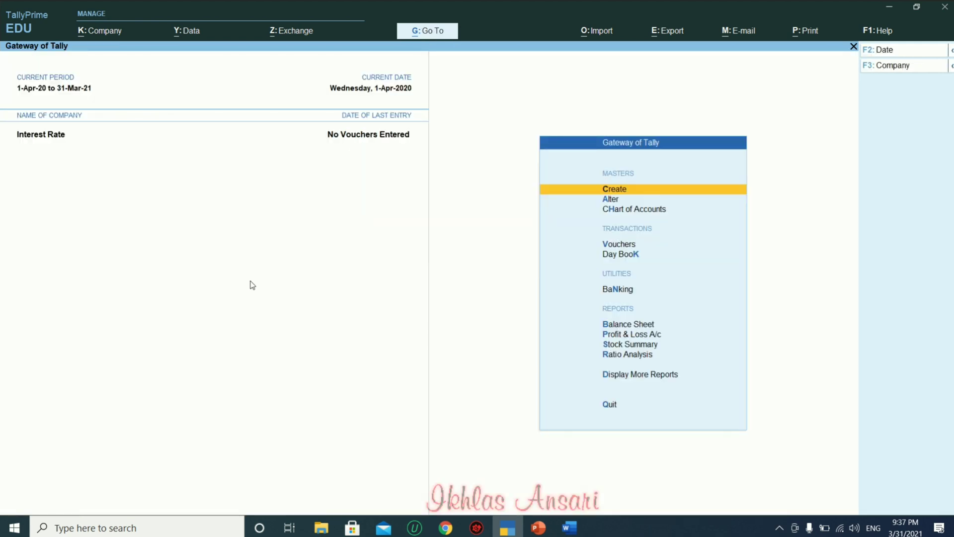
key("Return")
Start a Computer stock item and create its unit nos (NOS-NUMBERS).
key("Down")
key("Down")
key("Down")
key("Down")
key("Down")
key("Down")
key("Return")
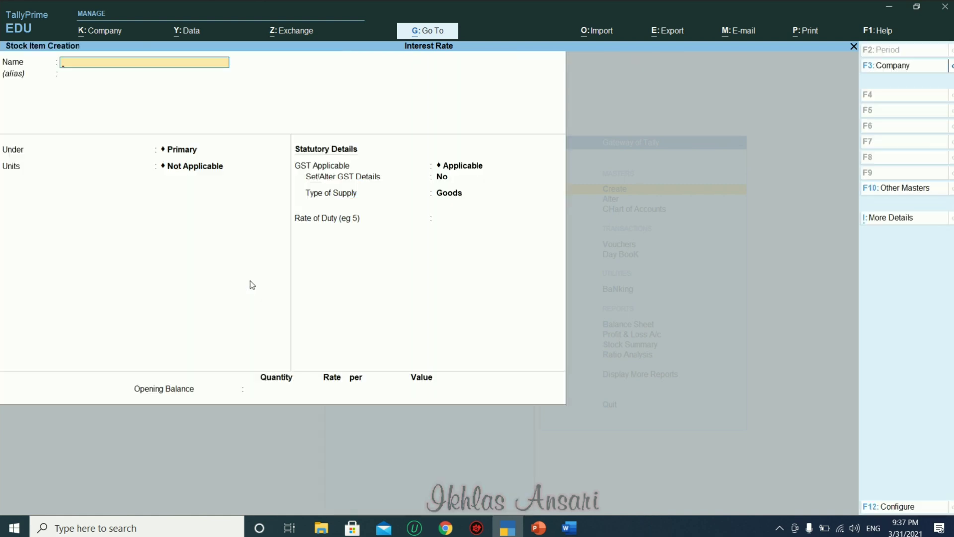
type("Computer")
key("Return")
key("Return")
key("Return")
key("alt+c")
type("nos")
key("Return")
key("Return")
type("nos")
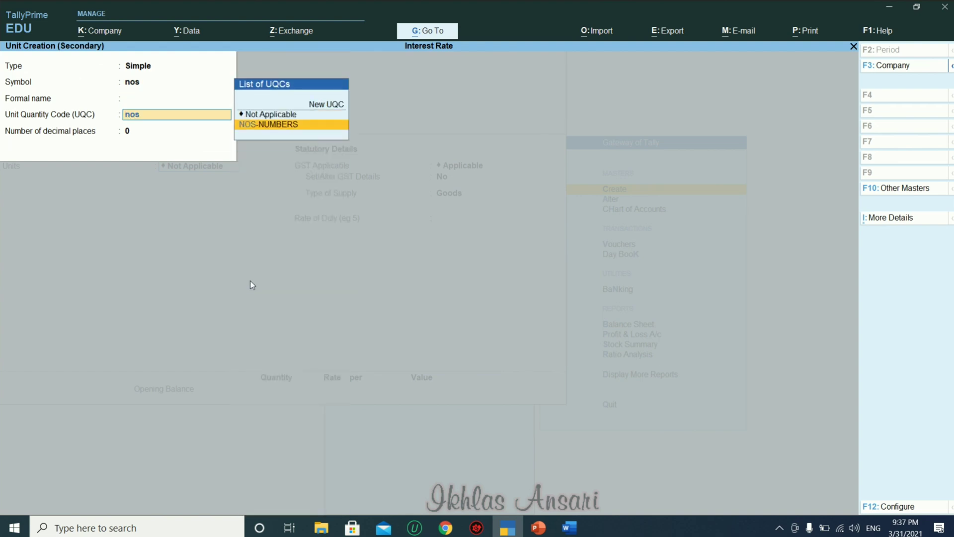
key("Return")
key("Return")
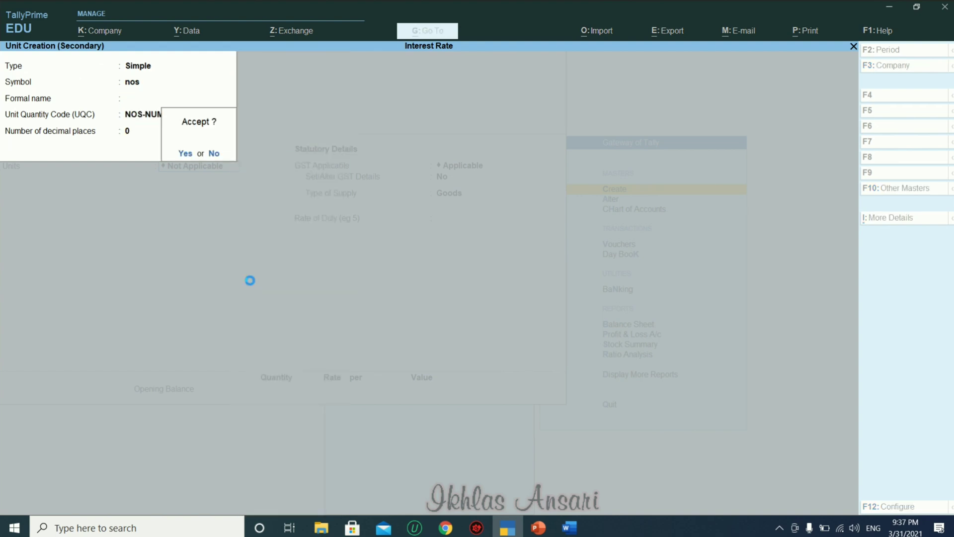
key("Return")
Give Computer GST details: description Comp, HSN 1234567, 18% Taxable; save and exit.
key("Return")
key("Return")
key("y")
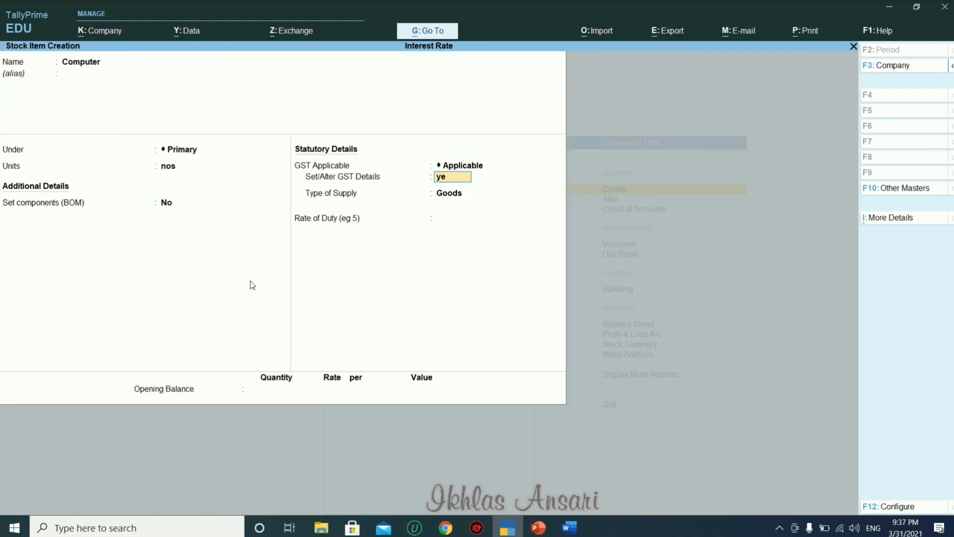
key("Return")
type("Comp")
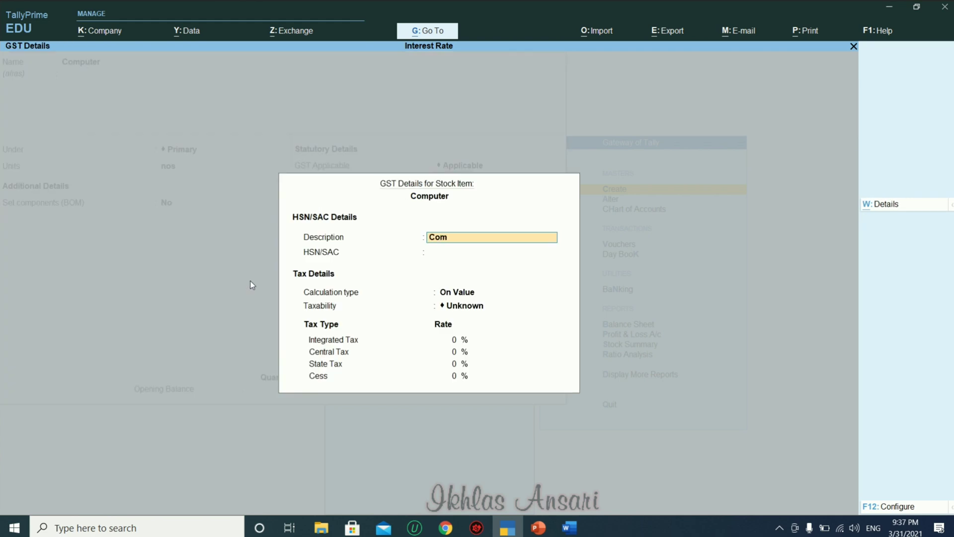
key("Return")
type("1234567")
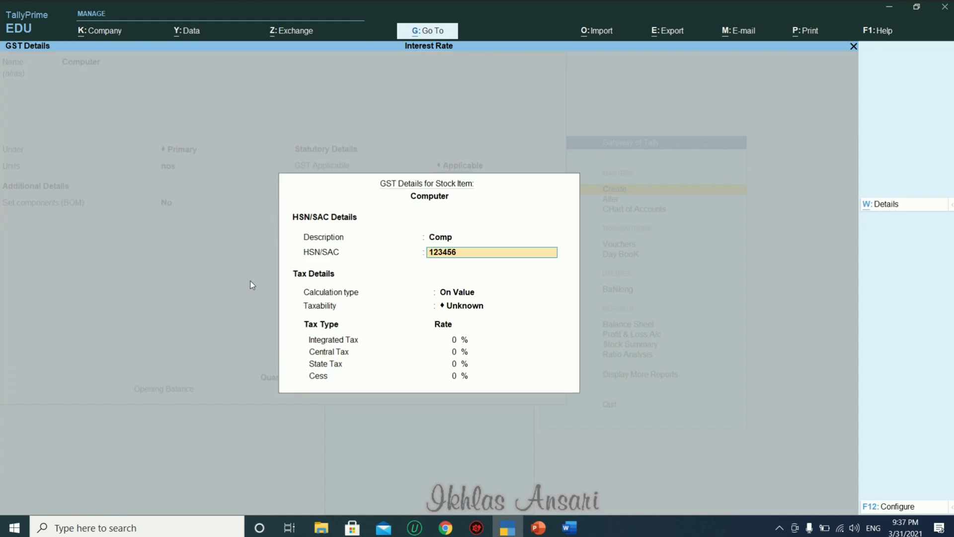
key("Return")
key("Return")
key("Down")
key("Down")
key("Down")
key("Return")
type("18")
key("Return")
key("ctrl+a")
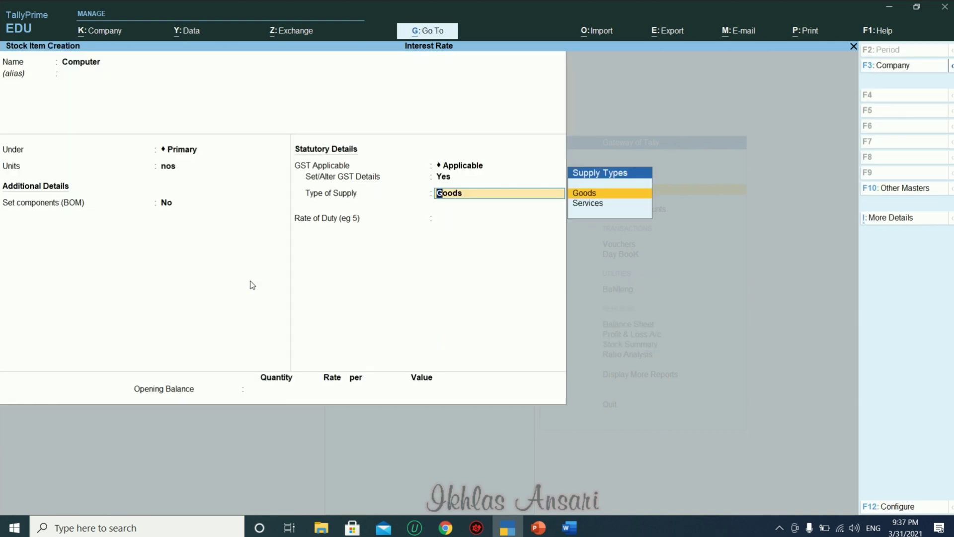
key("ctrl+a")
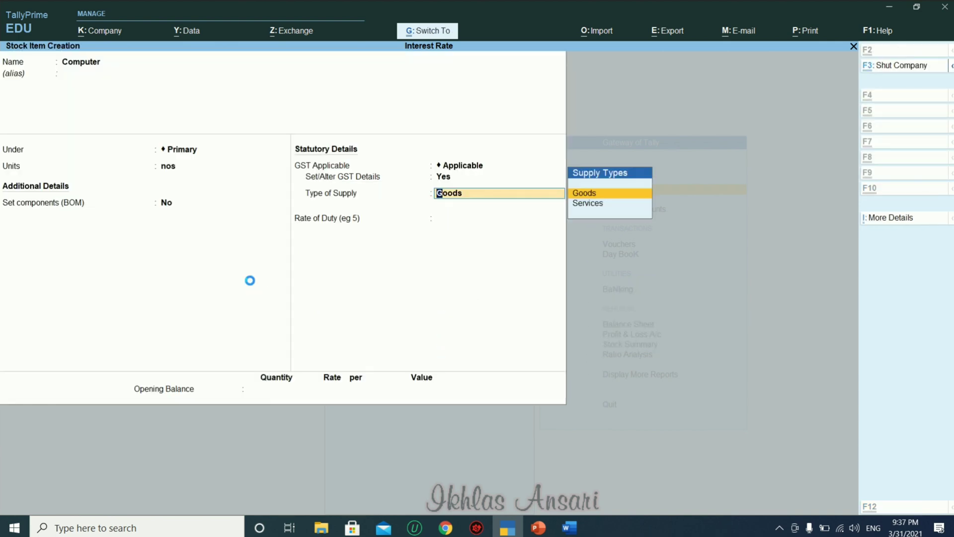
key("Escape")
key("Escape")
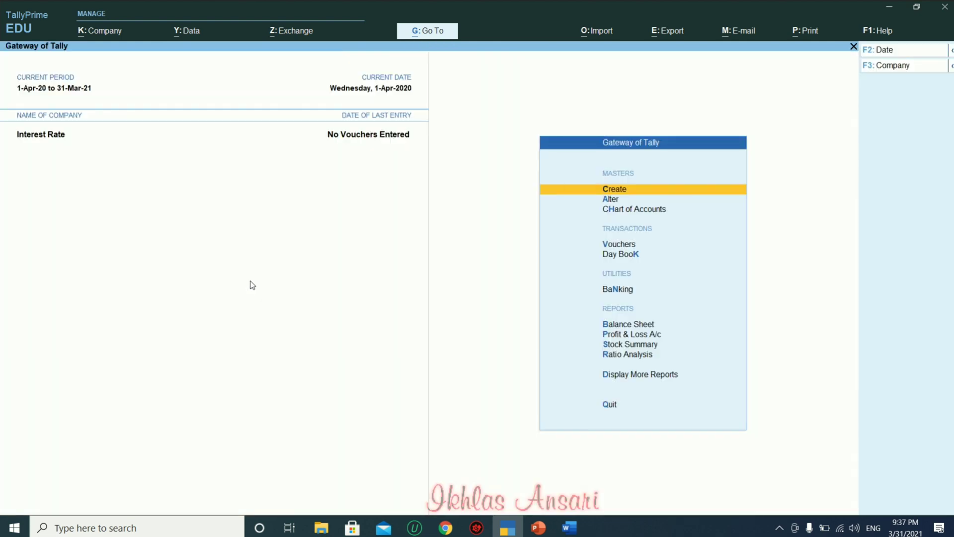
Open ledger creation and check the problem statement in Word.
key("Return")
key("Down")
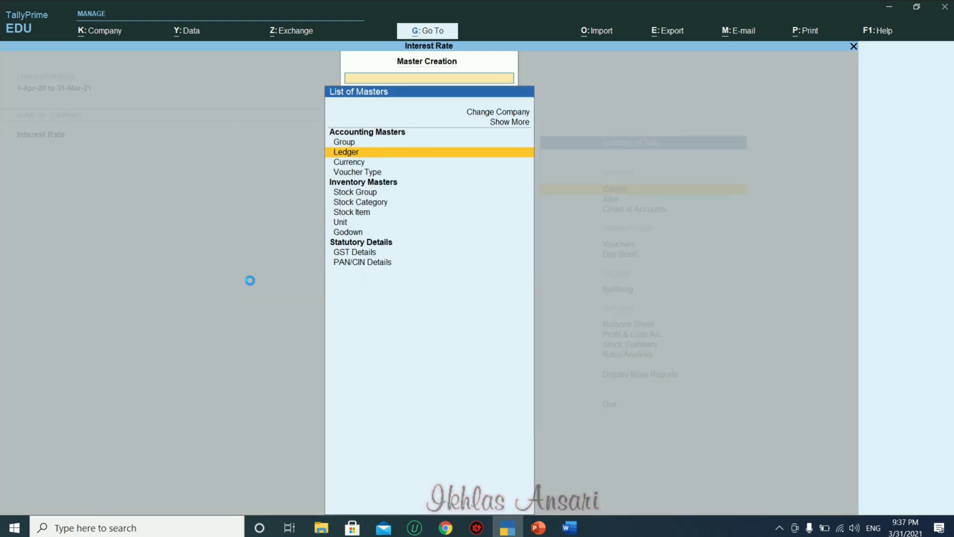
key("Return")
key("alt+Tab")
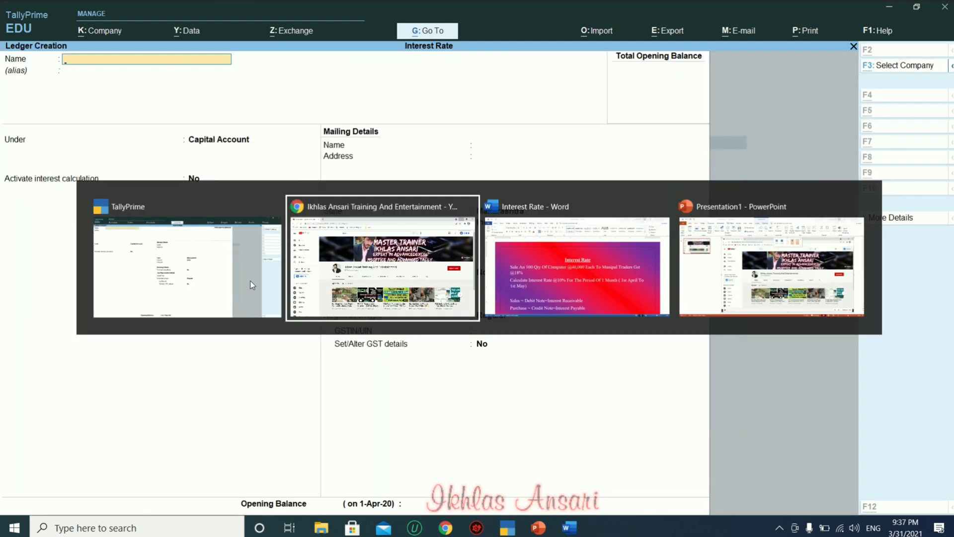
key("alt+Tab")
key("alt+Tab")
key("alt+Tab")
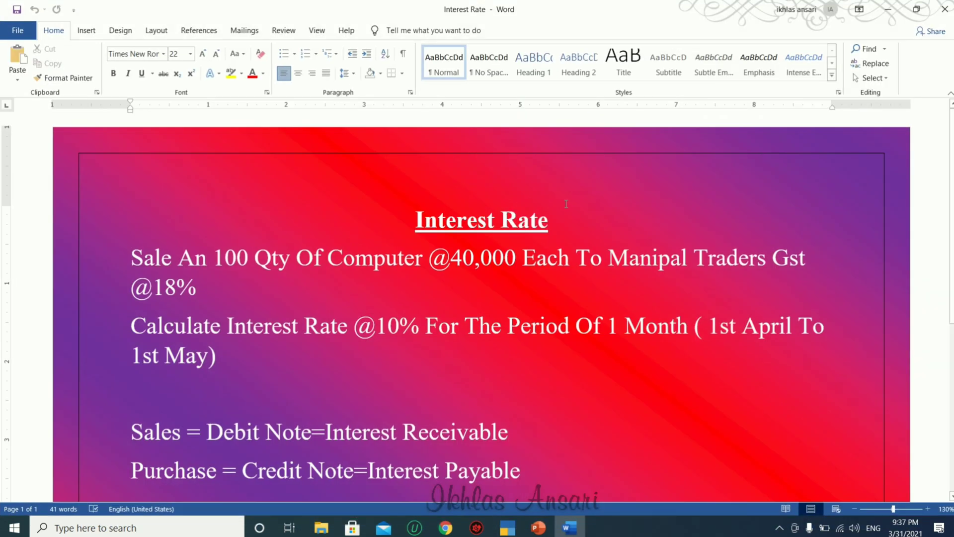
key("alt+Tab")
Name the ledger Manipal Traders under Sundry Debtors and activate interest calculation.
type("Man")
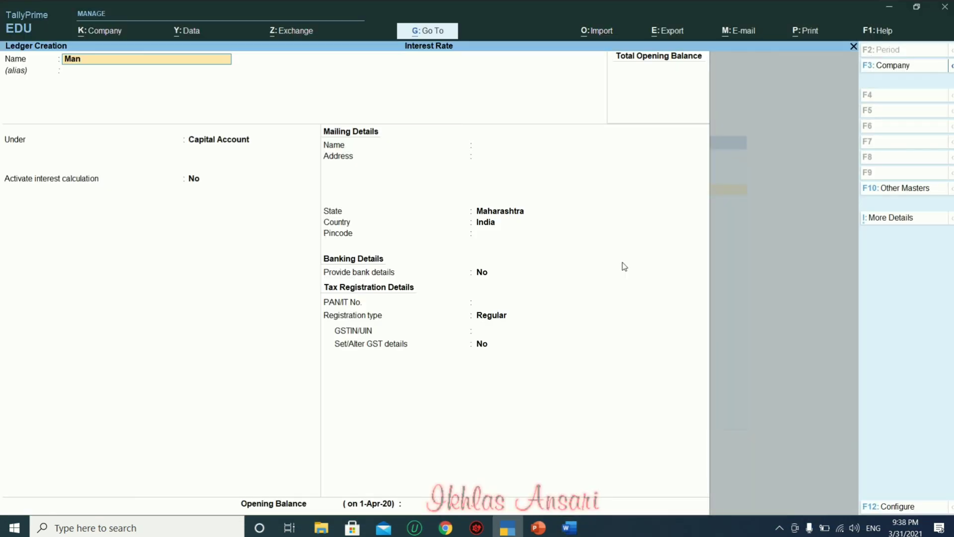
type("ipal Trade")
key("BackSpace")
key("BackSpace")
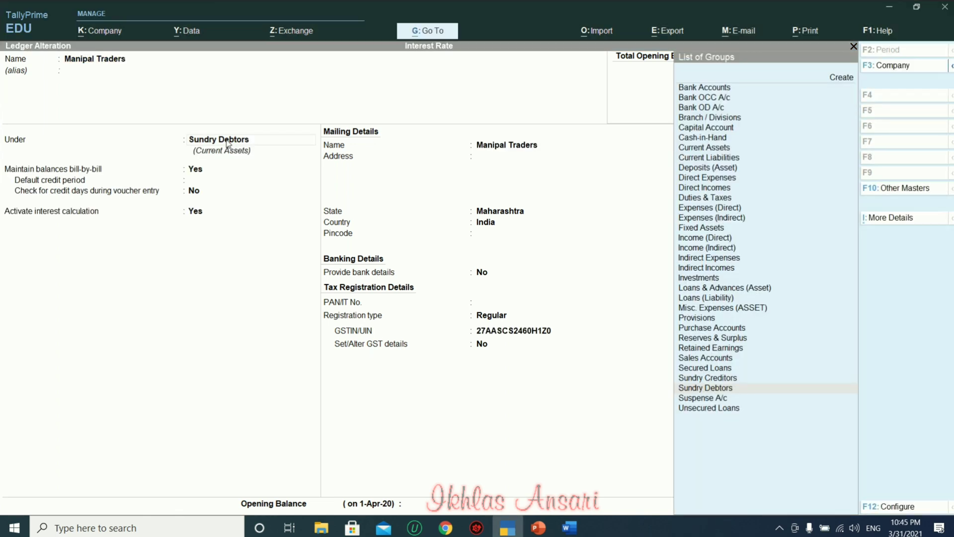
key("Return")
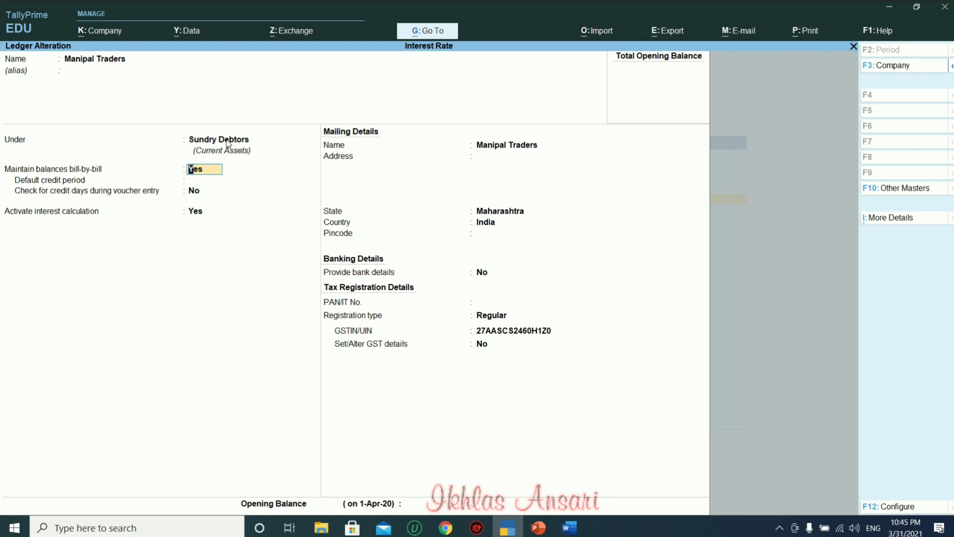
key("Return")
key("Return")
key("Return")
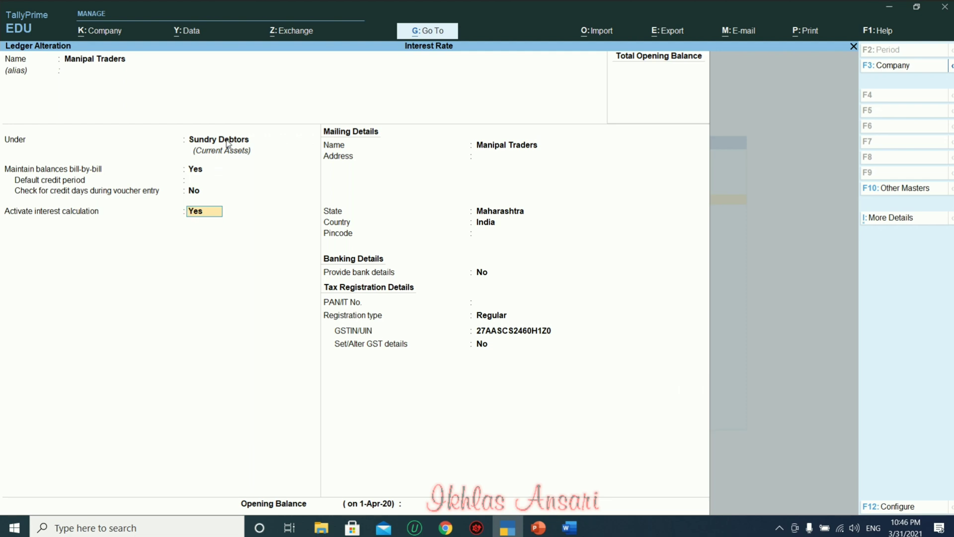
key("Return")
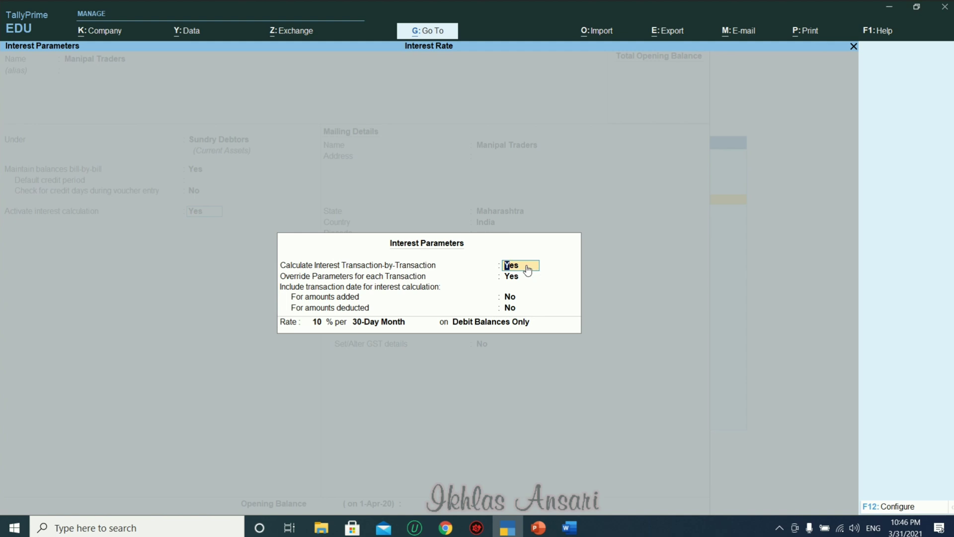
Apply 10% interest per 30-Day Month on Debit Balances Only, checking the Word exercise.
key("Return")
key("Return")
key("Return")
key("Return")
key("Return")
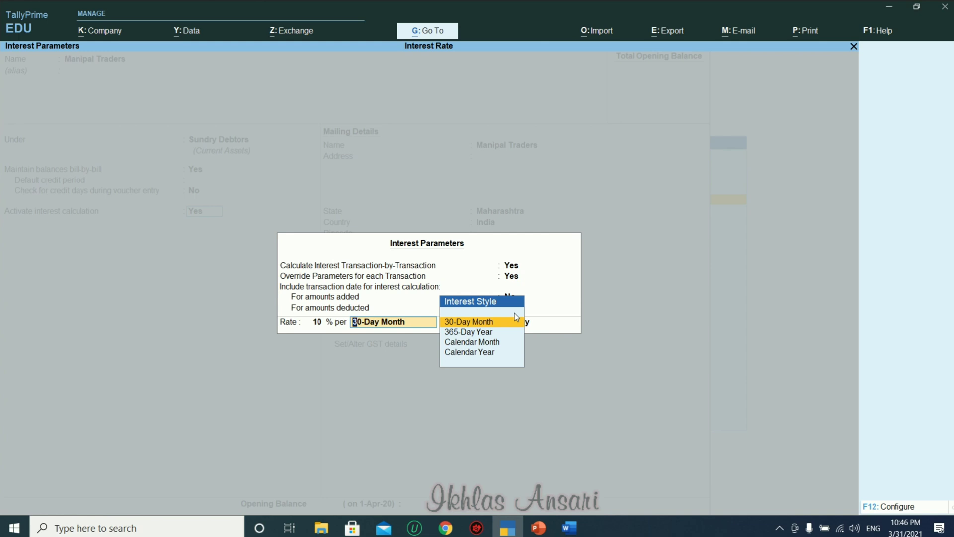
key("Return")
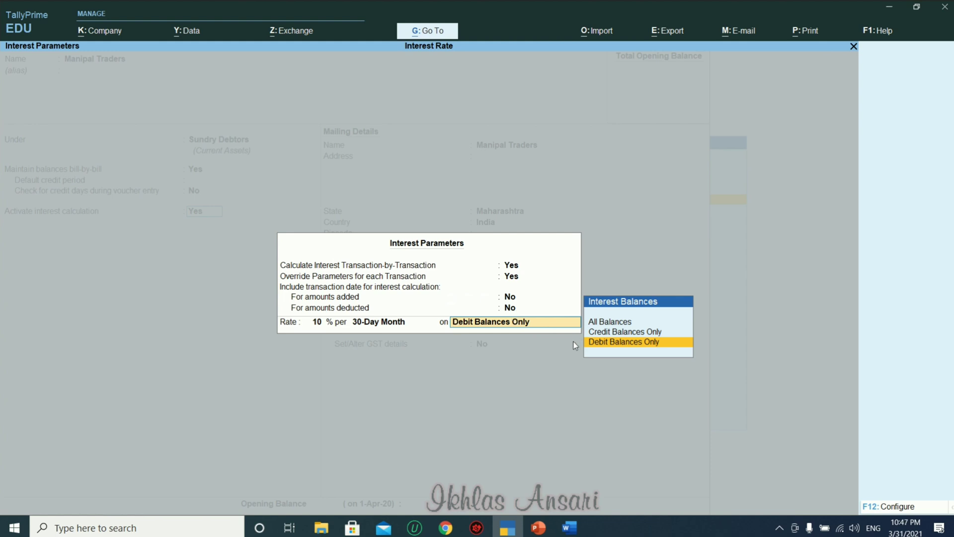
left_click(566, 529)
left_click(565, 530)
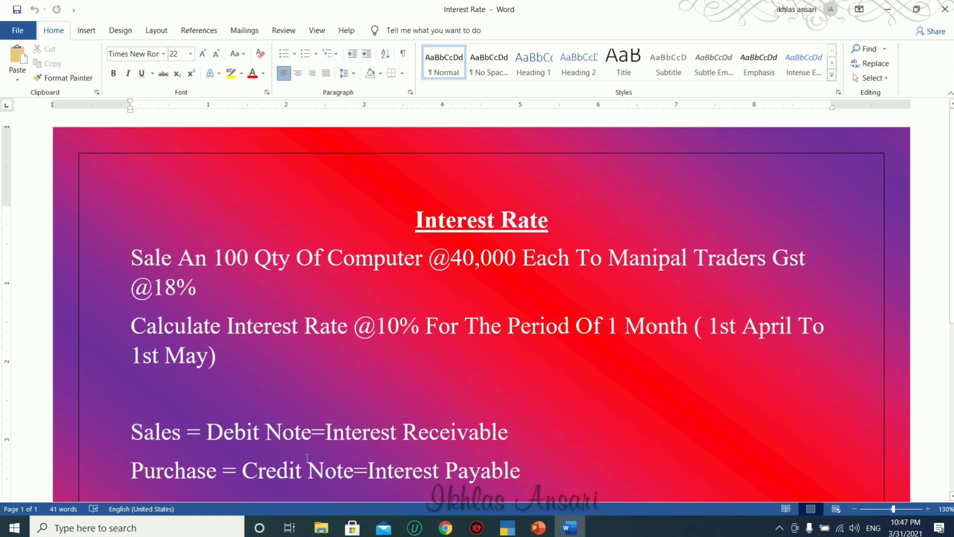
key("alt+Tab")
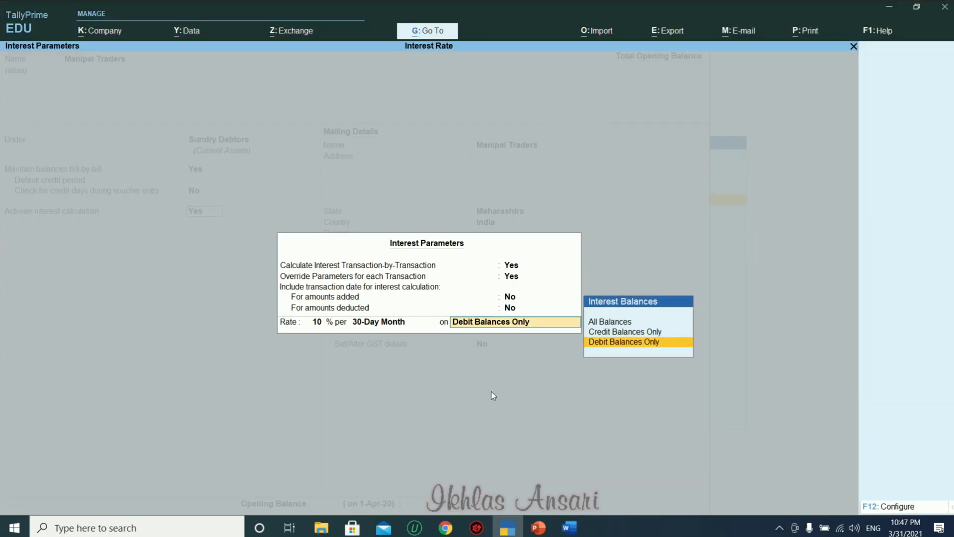
left_click(624, 343)
Turn on Set/Alter GST details for Manipal Traders, review them, and save the ledger.
key("Return")
key("Return")
key("Return")
key("Return")
key("Return")
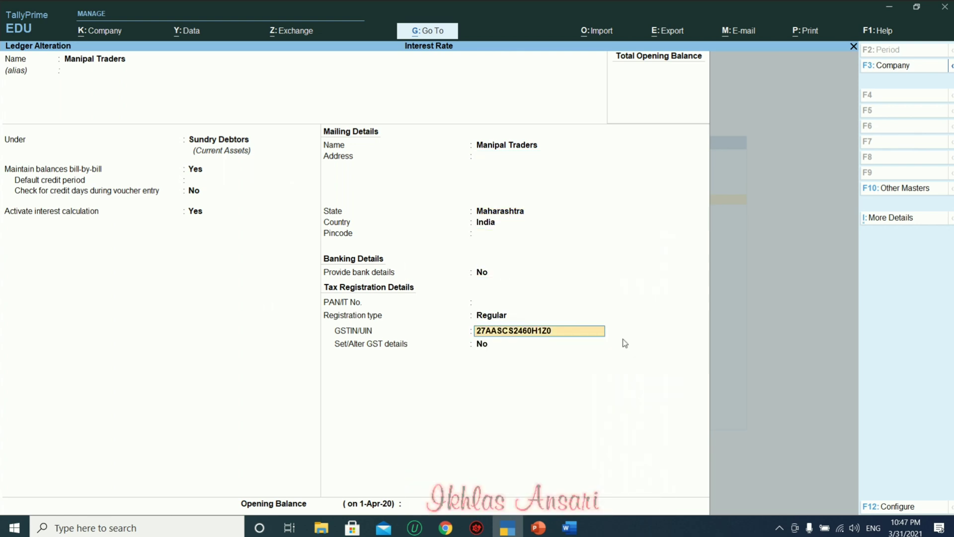
key("Return")
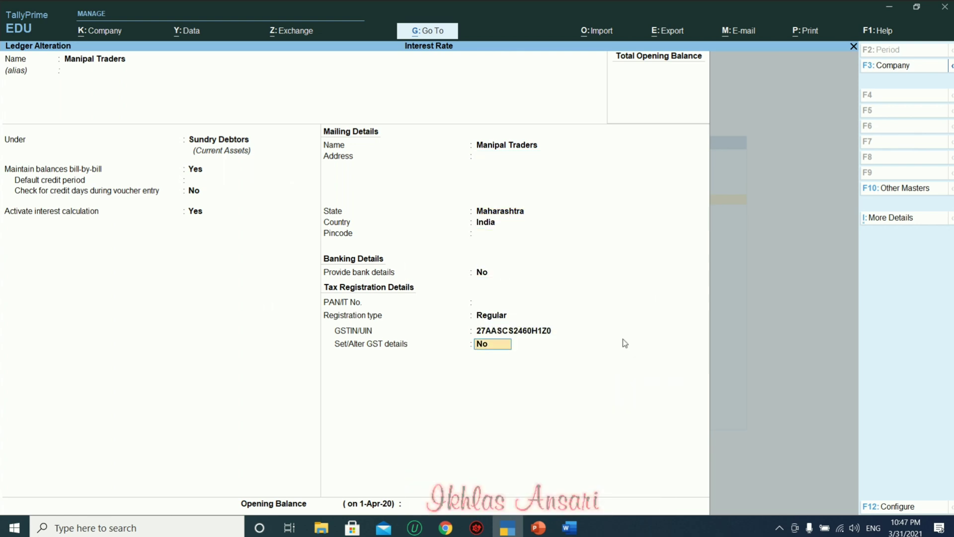
type("y")
key("Return")
key("Return")
key("Return")
key("Return")
key("Return")
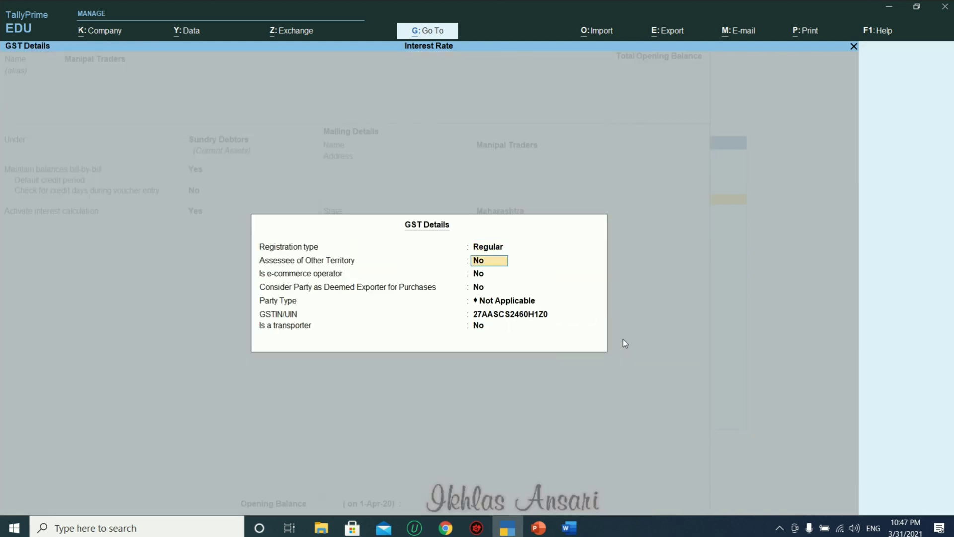
key("Return")
key("Return")
key("Return")
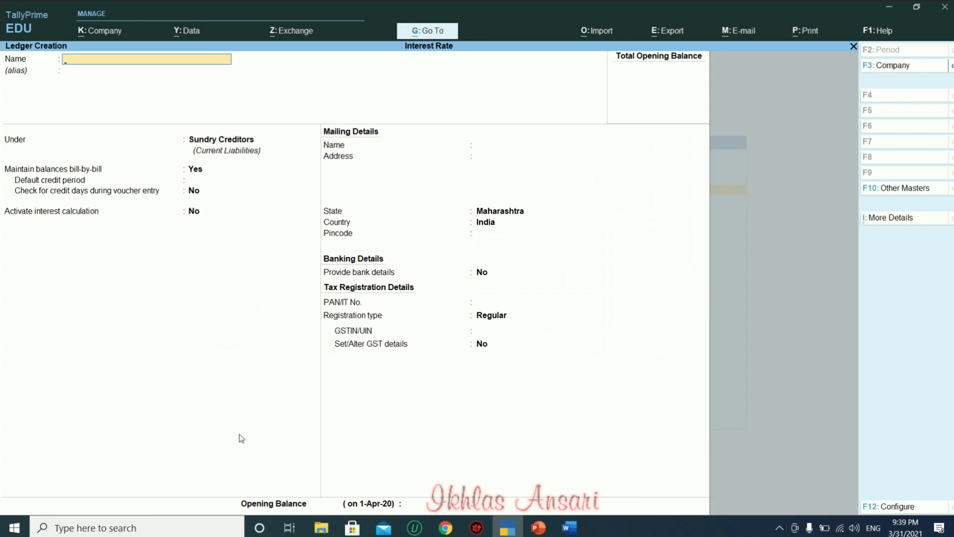
Create the Sales ledger under Sales Accounts, GST applicable, supply type Goods.
type("Sales")
key("Return")
key("Return")
type("S")
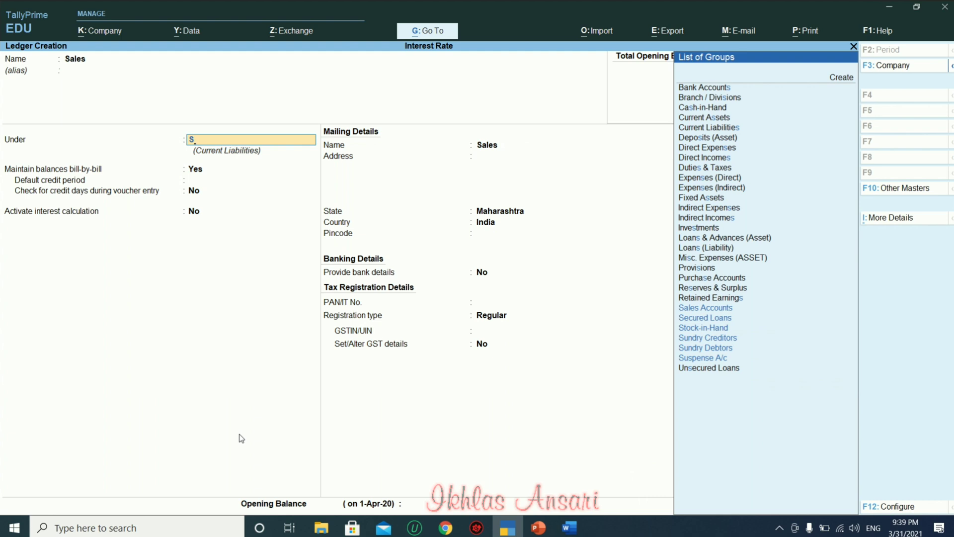
key("Down")
key("Down")
key("Down")
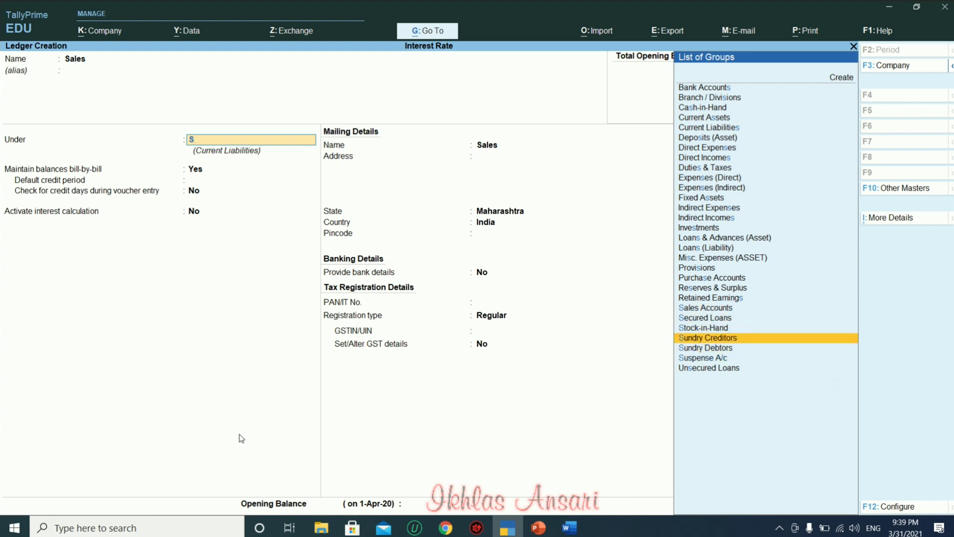
type("ale")
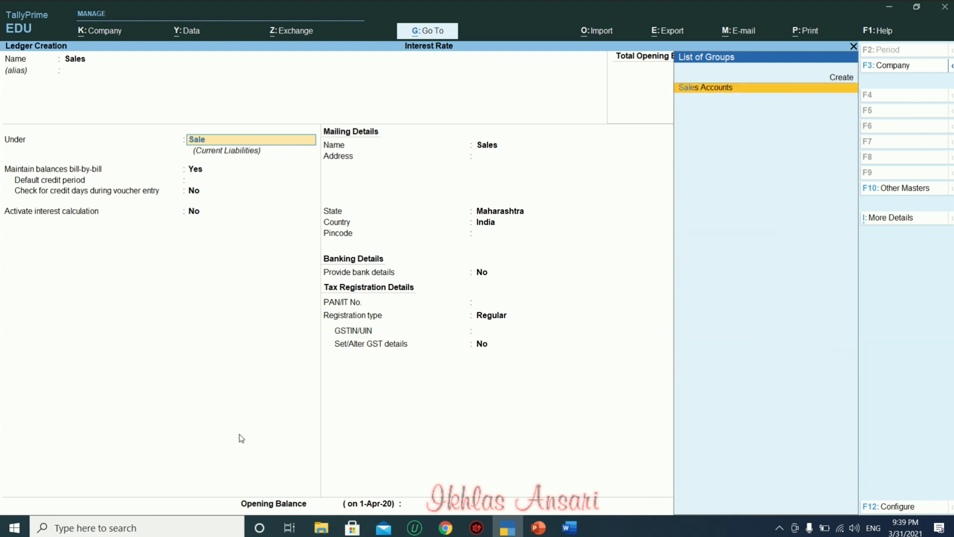
key("Return")
key("Return")
key("Return")
key("Return")
key("Up")
key("Return")
key("ctrl")
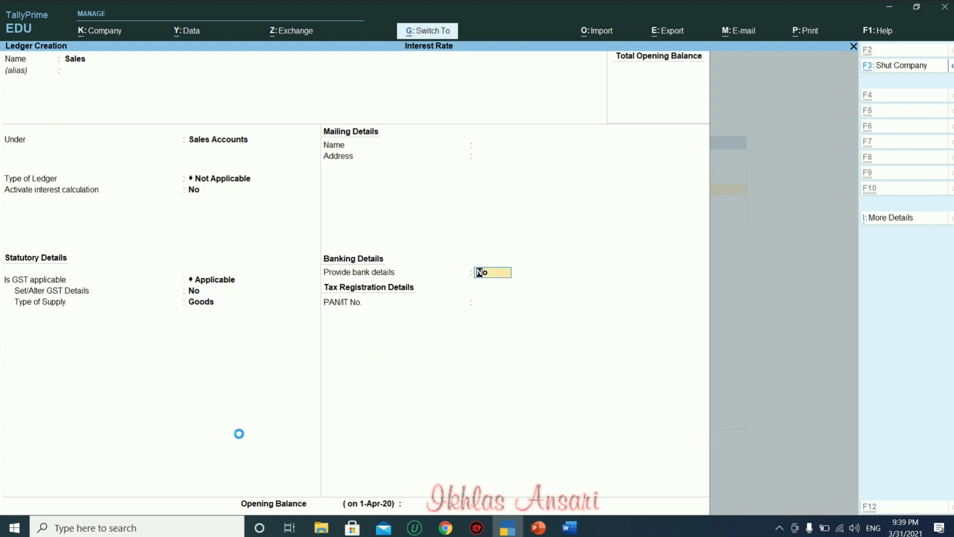
key("ctrl+a")
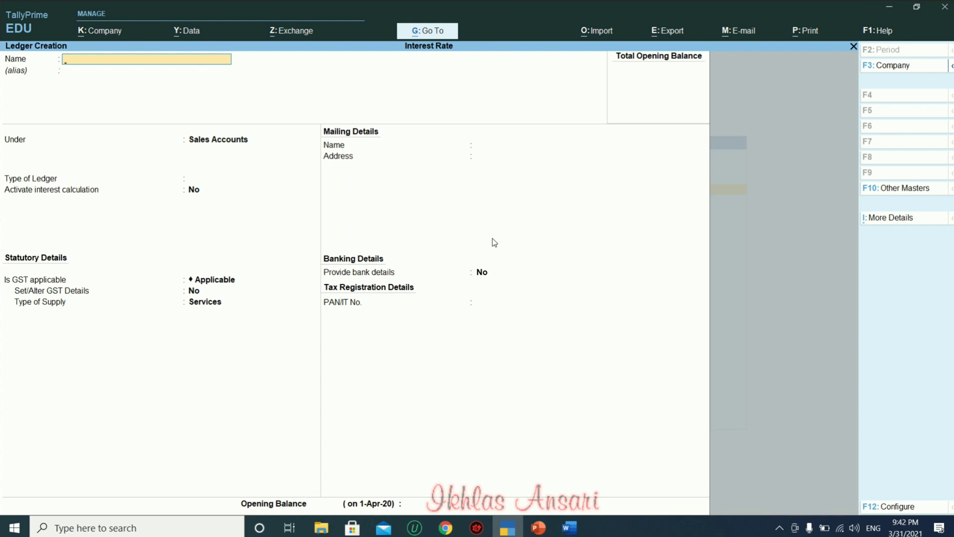
type("Interest Rec")
Save the Interest Rec ledger under Indirect Incomes with GST Not Applicable.
key("Return")
key("Return")
type("In")
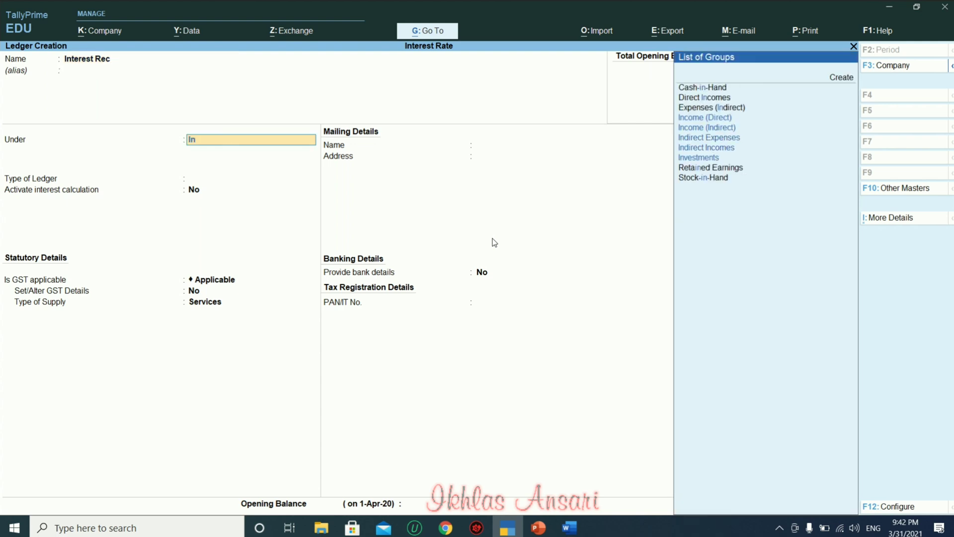
key("Down")
key("Down")
key("Down")
key("Down")
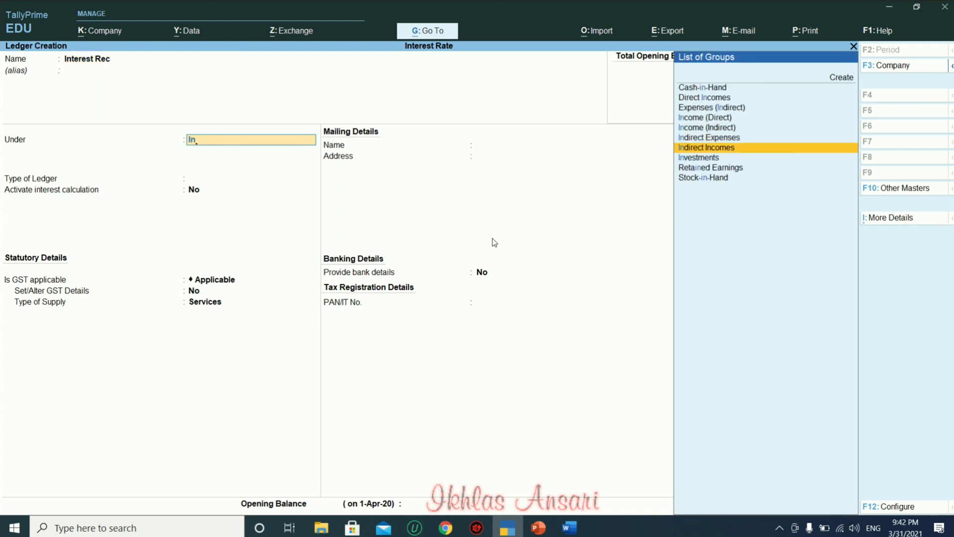
key("Return")
key("Return")
key("Return")
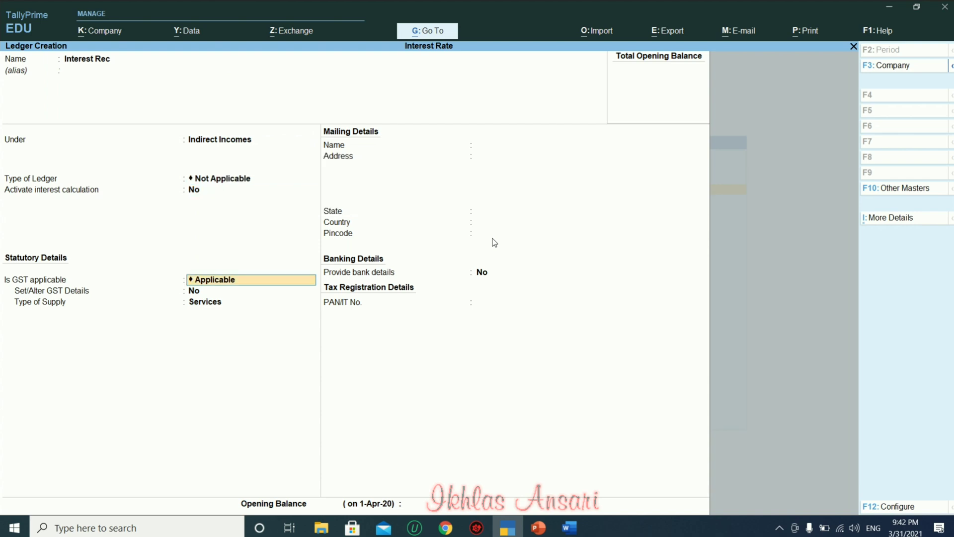
key("Down")
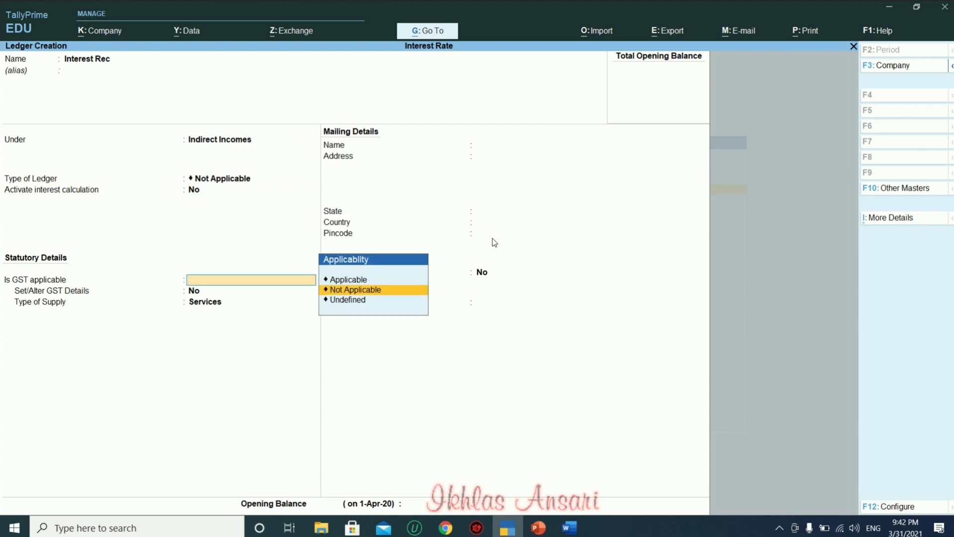
key("Return")
key("Return")
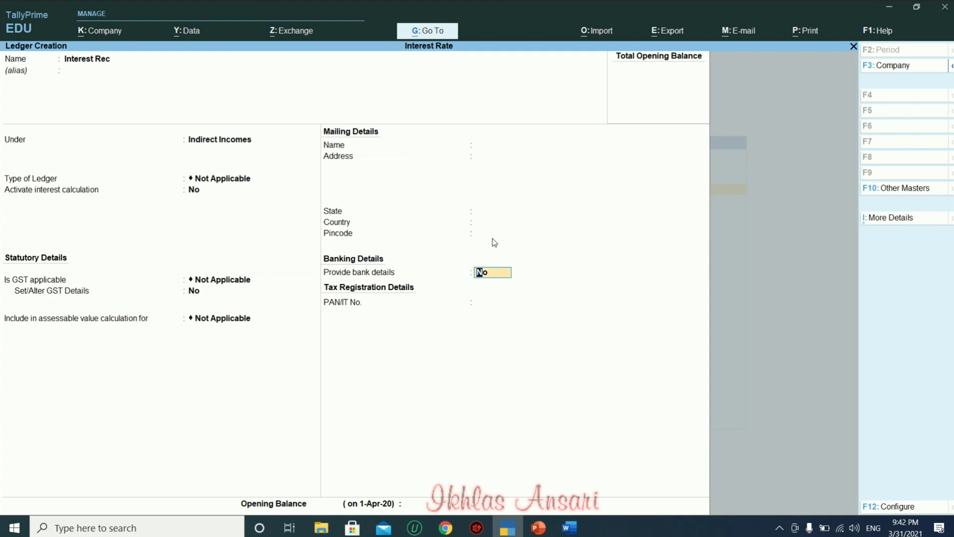
key("Return")
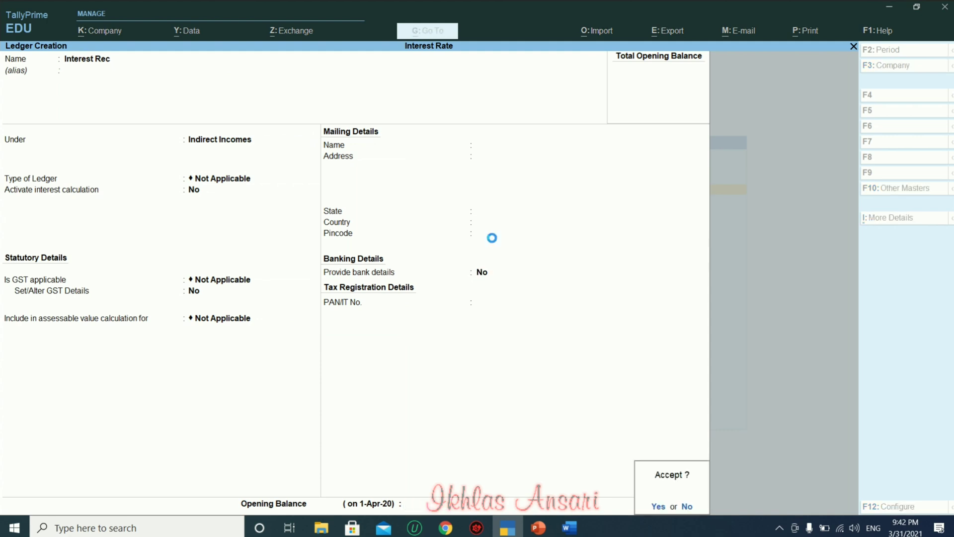
key("Return")
type("Cgst")
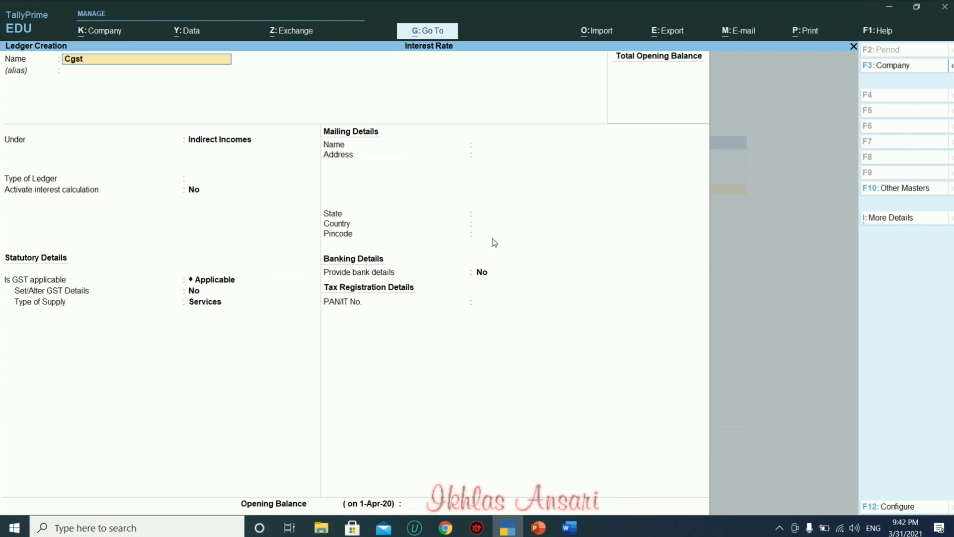
Create the Cgst ledger under Duties & Taxes as GST Central Tax.
key("Return")
key("Return")
type("dut")
key("Return")
key("Up")
key("Return")
Create the Sgst ledger under Duties & Taxes as GST State Tax.
key("Return")
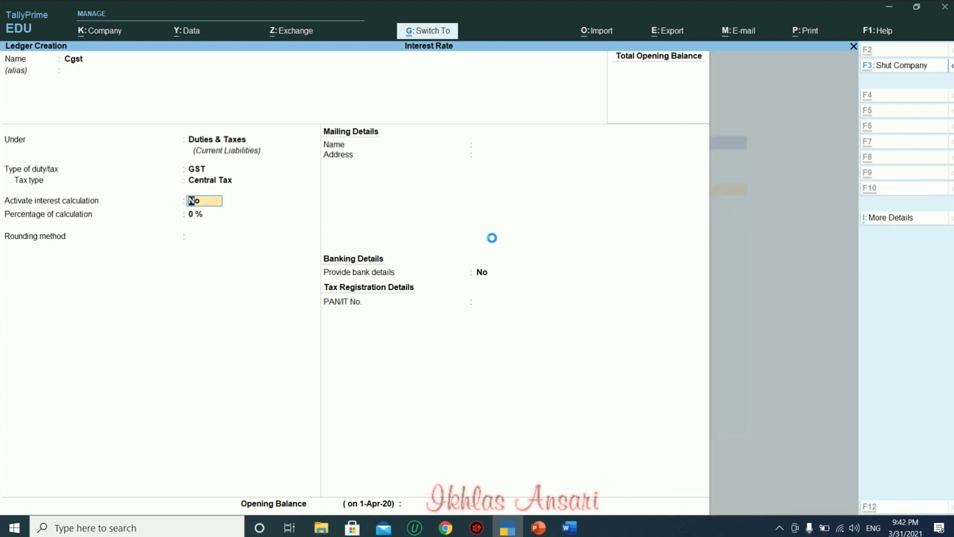
key("ctrl+a")
type("Sgst")
key("Return")
key("Return")
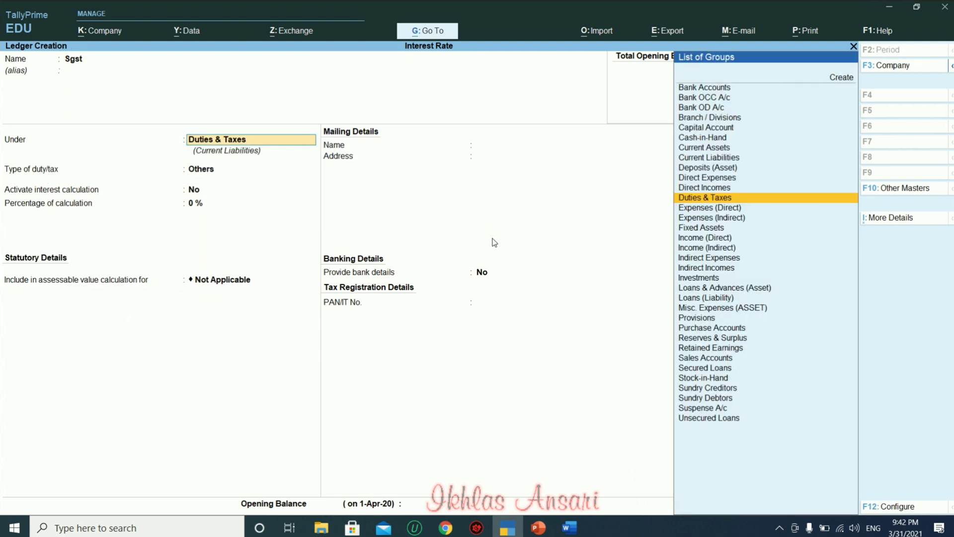
key("Return")
key("Up")
key("Return")
key("Down")
key("Down")
key("Down")
key("Return")
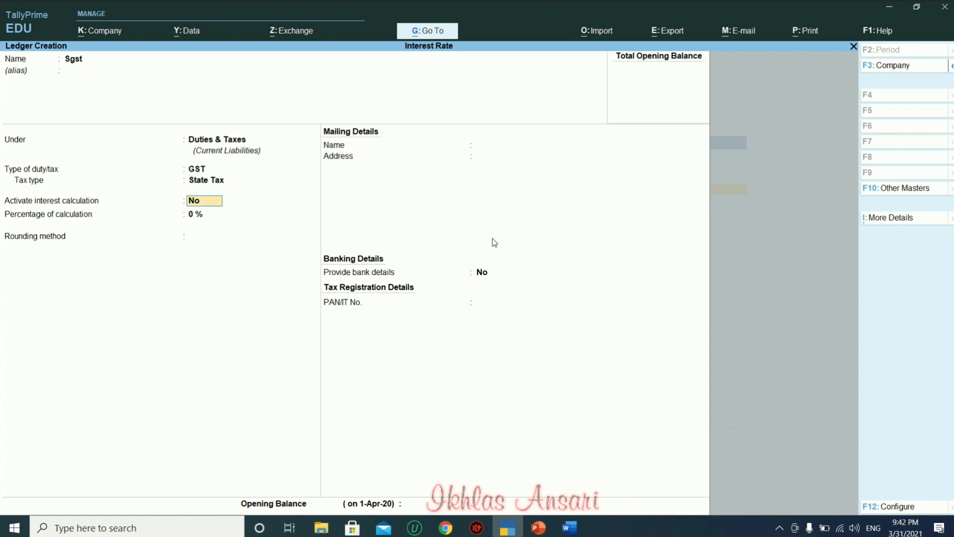
key("ctrl+a")
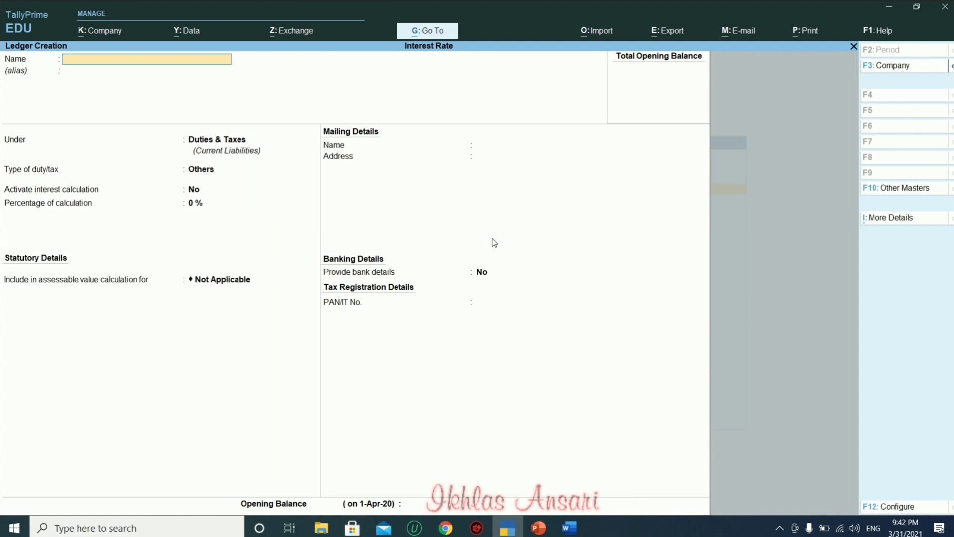
Create the Bank oF India ledger under Bank Accounts and leave ledger creation.
type("Bank oF india")
key("Return")
type("Ban")
key("Return")
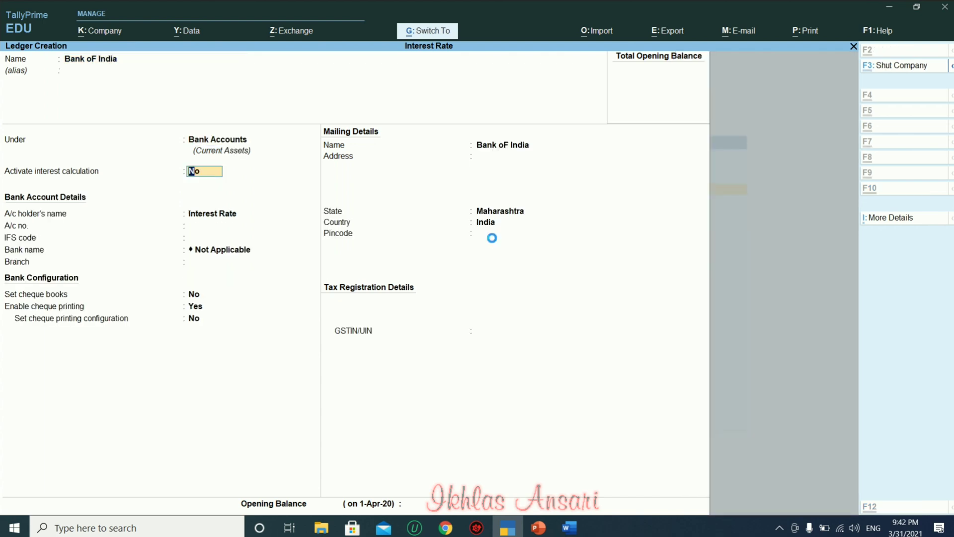
key("ctrl+a")
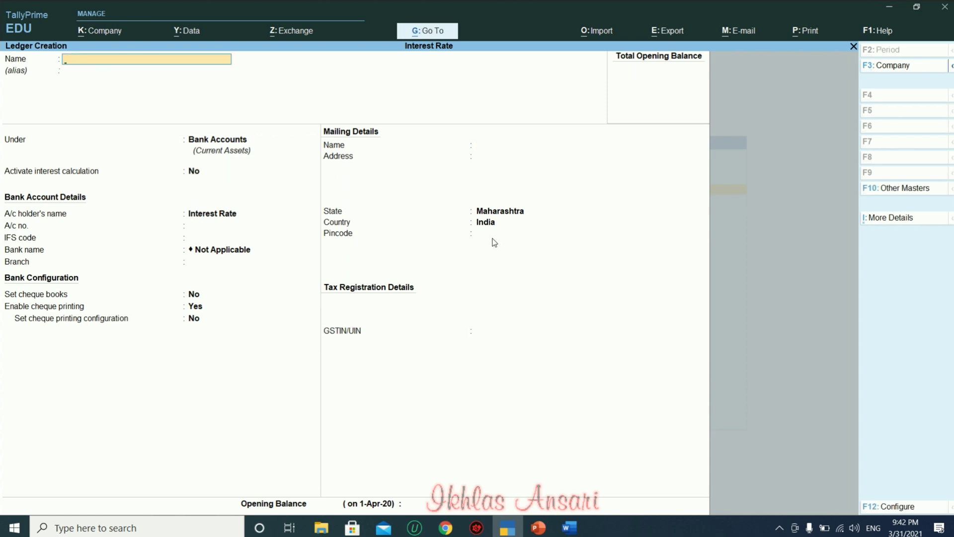
key("Escape")
key("Escape")
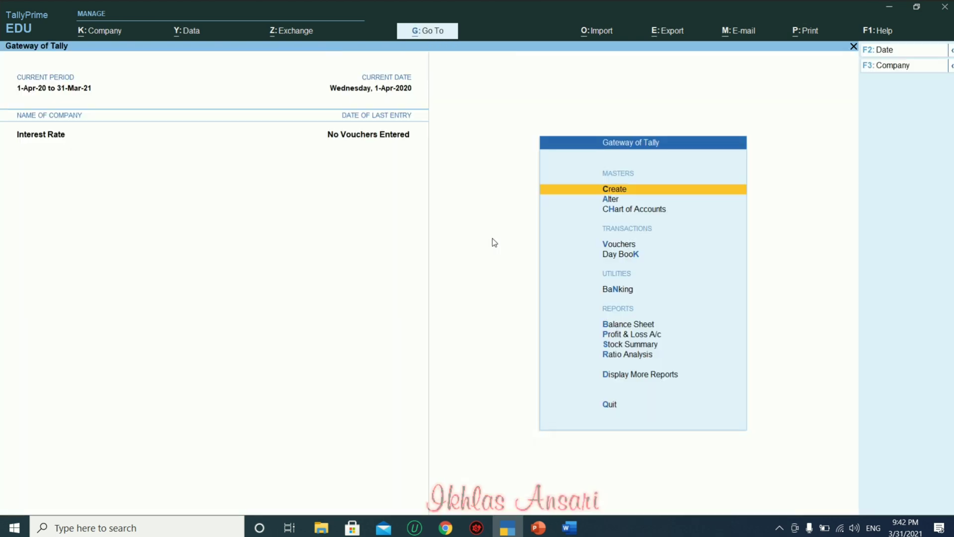
Open the Debit Note voucher type for alteration.
key("Down")
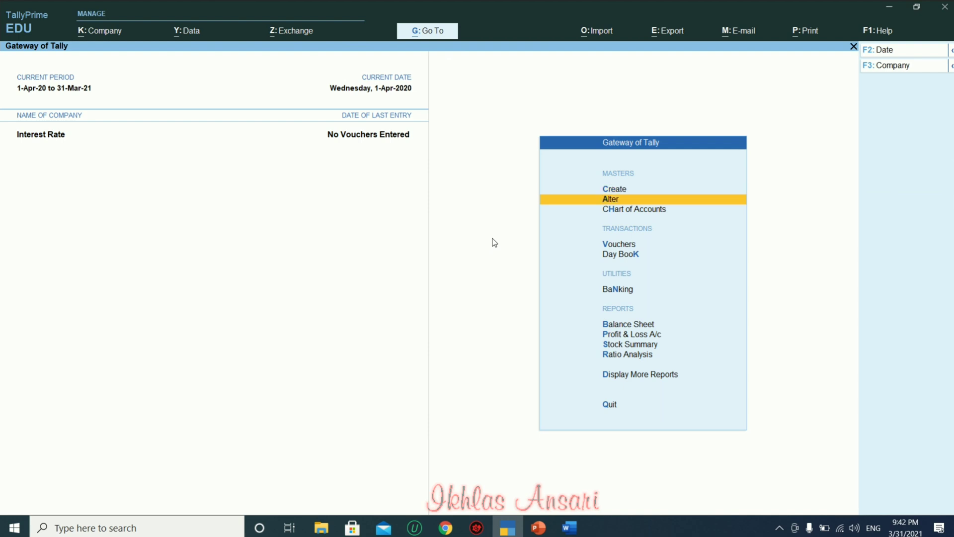
key("Return")
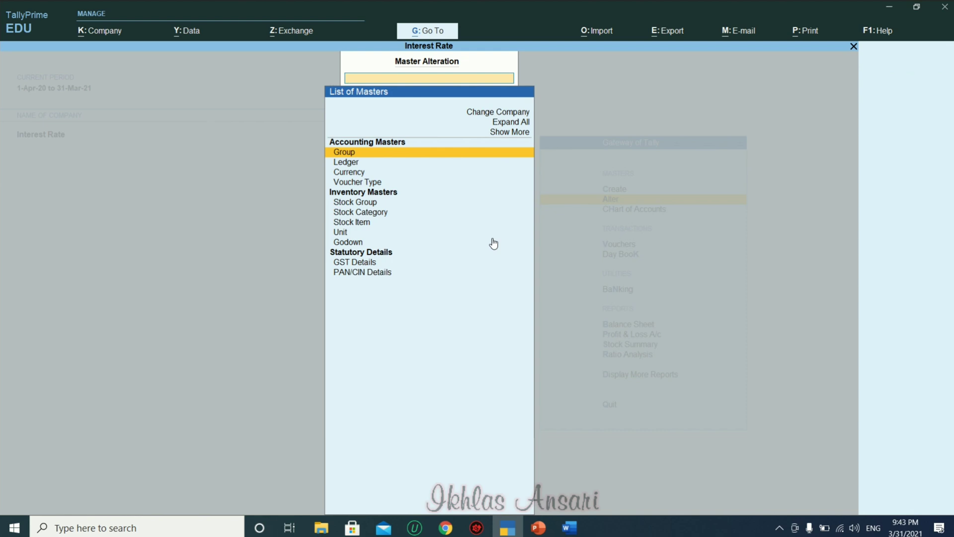
key("Down")
key("Down")
key("Down")
key("Return")
key("Down")
key("Down")
key("Return")
Add class Interest Rate with Use Class for Interest Accounting set to Yes.
key("Return")
key("Return")
key("Return")
key("Return")
key("Return")
key("Return")
key("Return")
key("Return")
key("Return")
key("Return")
key("Return")
key("Return")
key("Return")
key("Return")
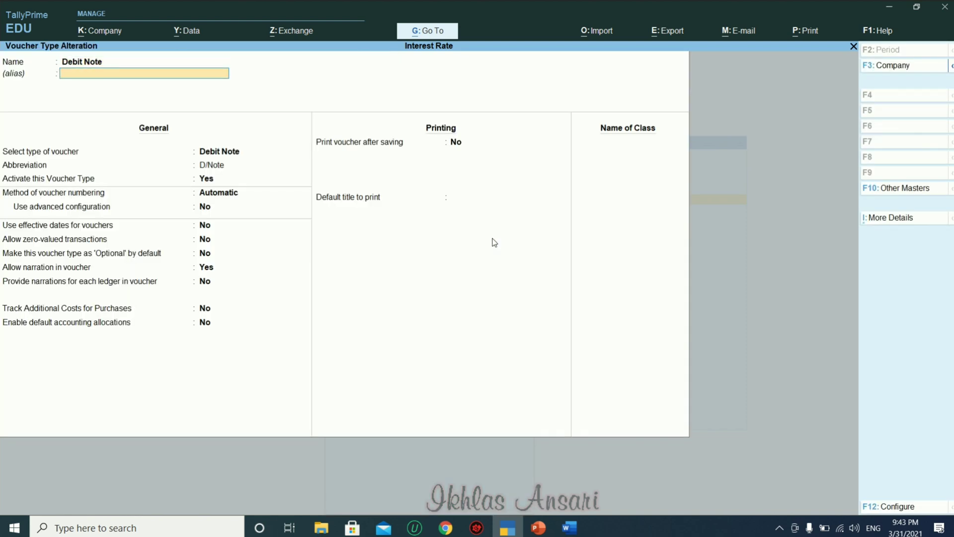
key("Return")
key("Return")
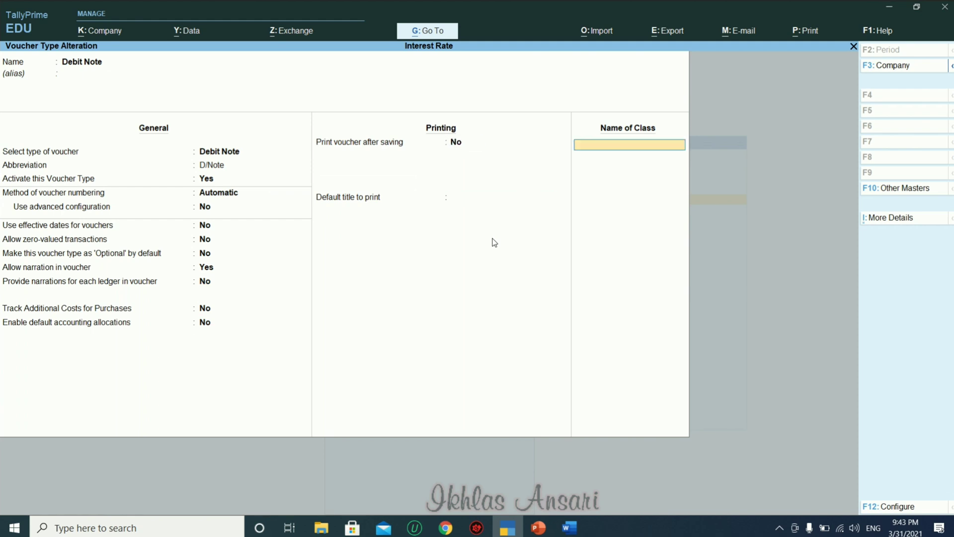
type("Interest Rate")
key("Return")
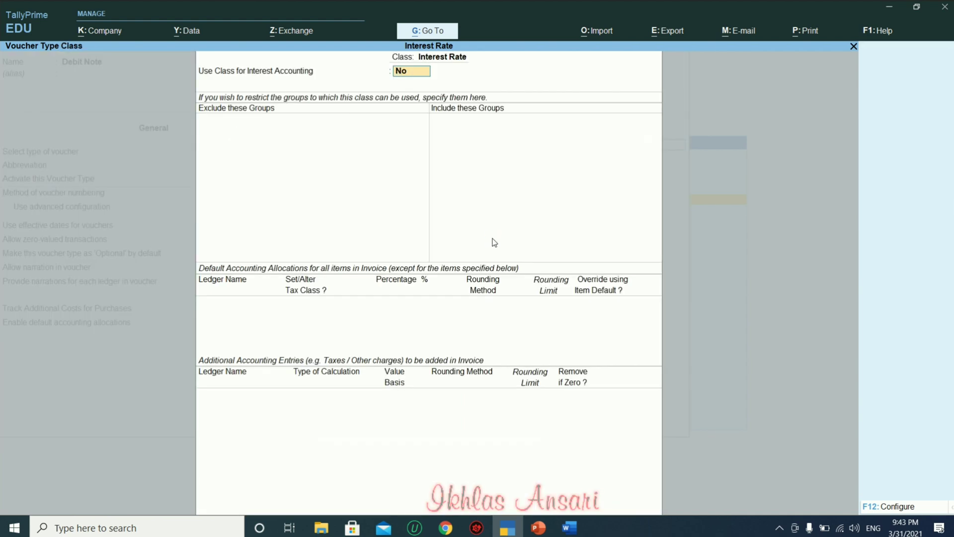
type("y")
key("Return")
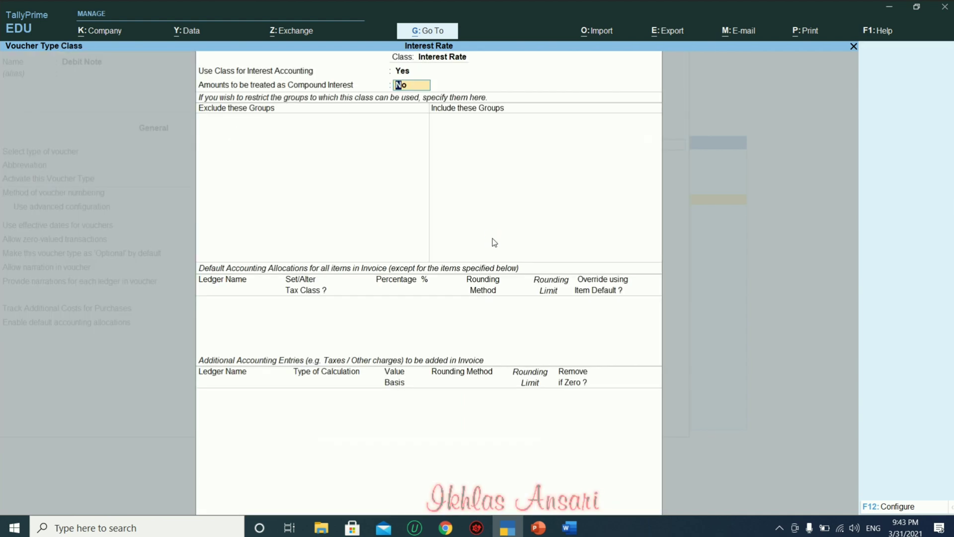
key("Return")
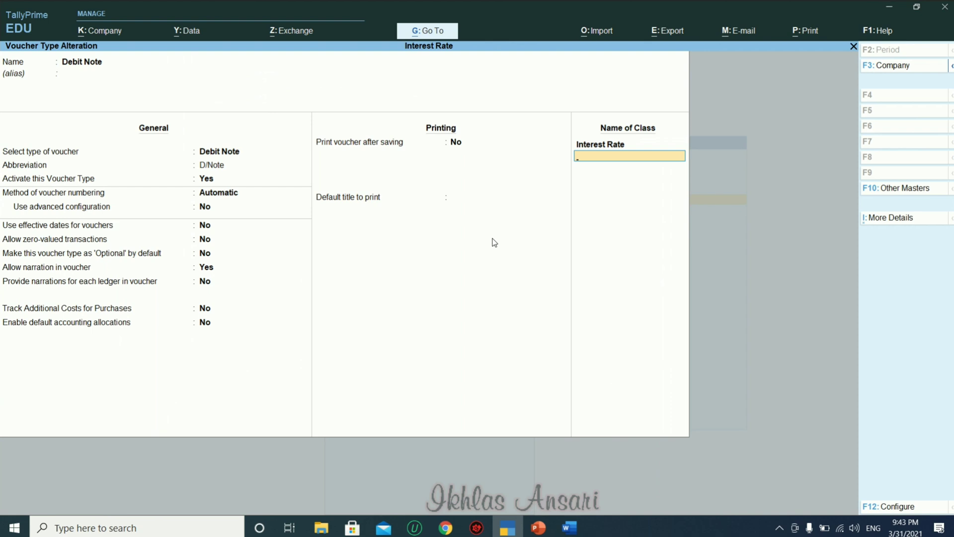
key("Return")
key("Return")
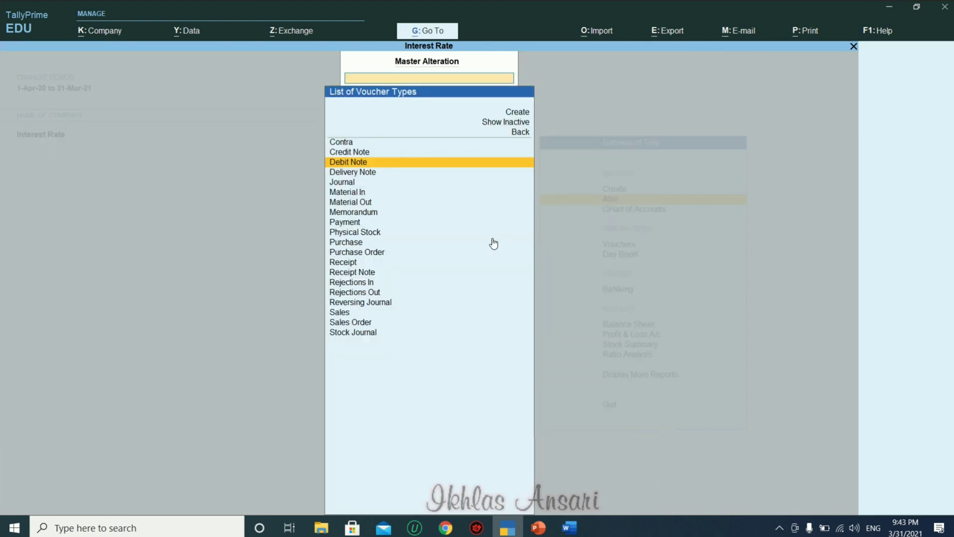
key("Escape")
key("Escape")
key("Up")
key("Down")
key("Down")
key("Down")
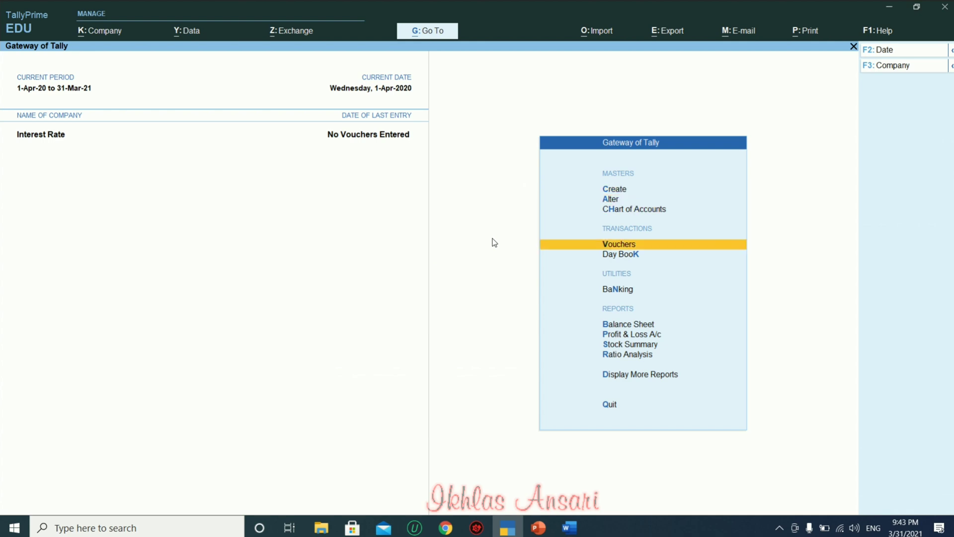
Start a Sales voucher and check the bill-wise setting in its F12 configuration.
key("Return")
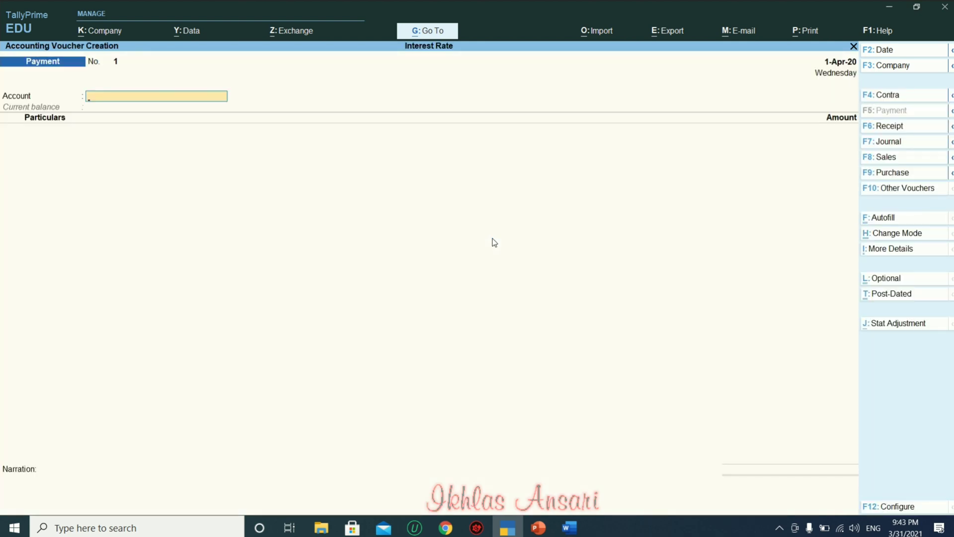
left_click(881, 160)
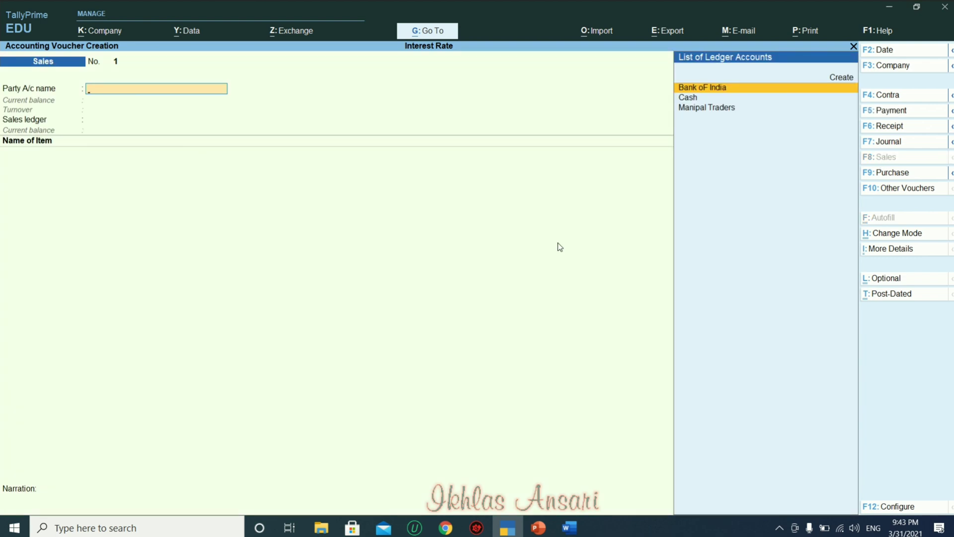
left_click(885, 511)
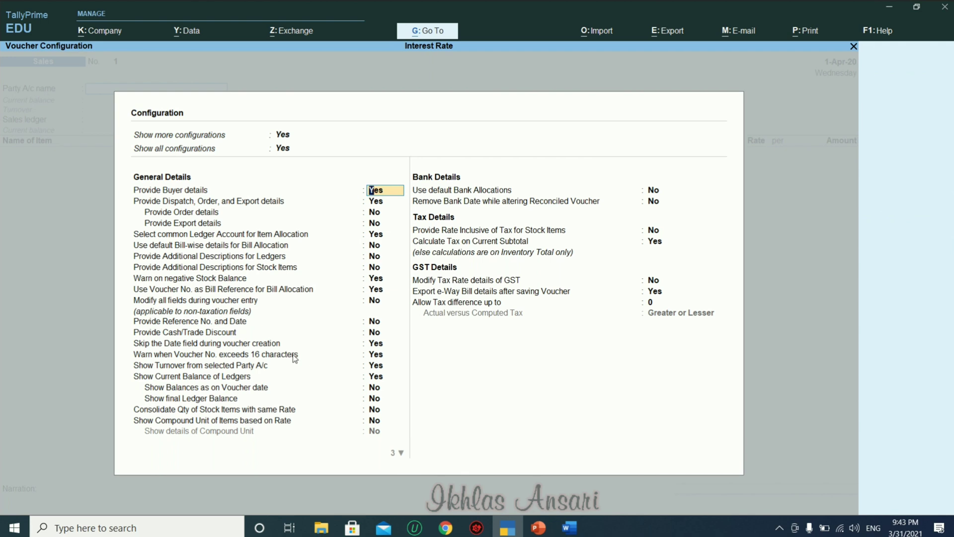
key("Down")
key("Down")
key("Down")
key("Down")
key("Down")
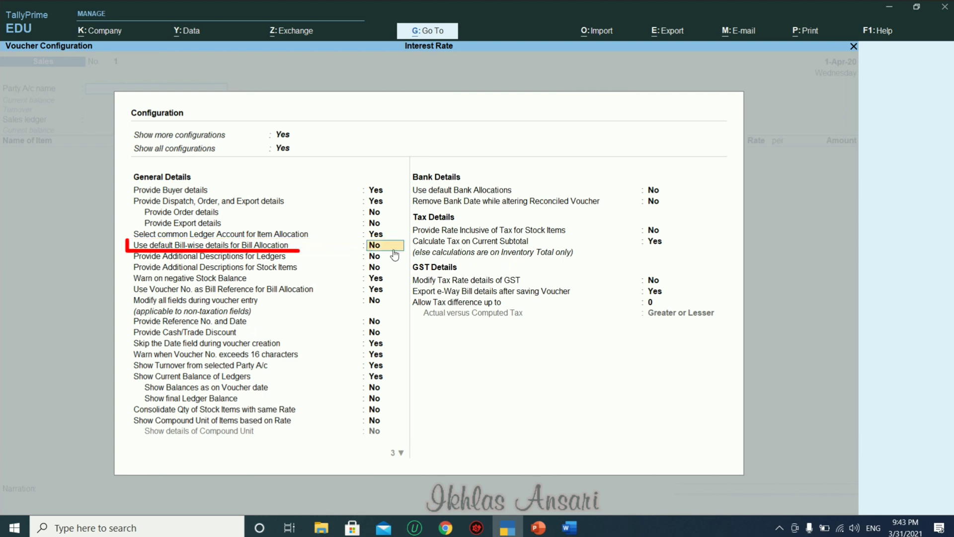
key("ctrl+a")
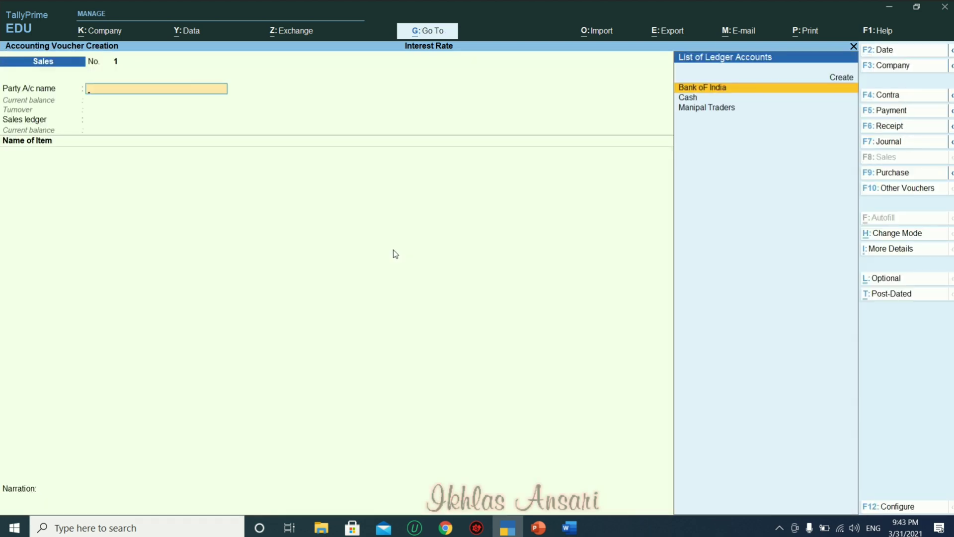
Select Manipal Traders as the party and Sales as the sales ledger.
key("Down")
key("Down")
key("Return")
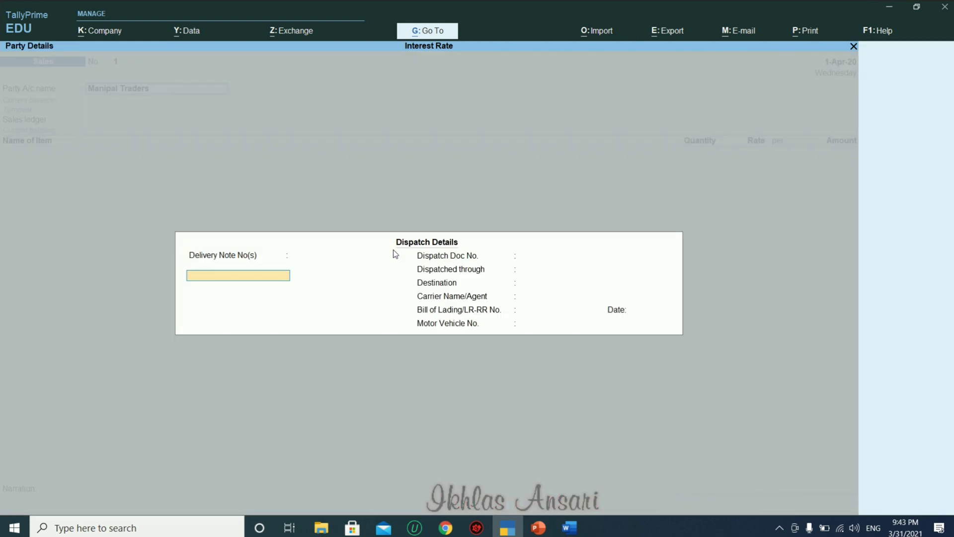
key("Return")
key("ctrl+a")
key("ctrl+a")
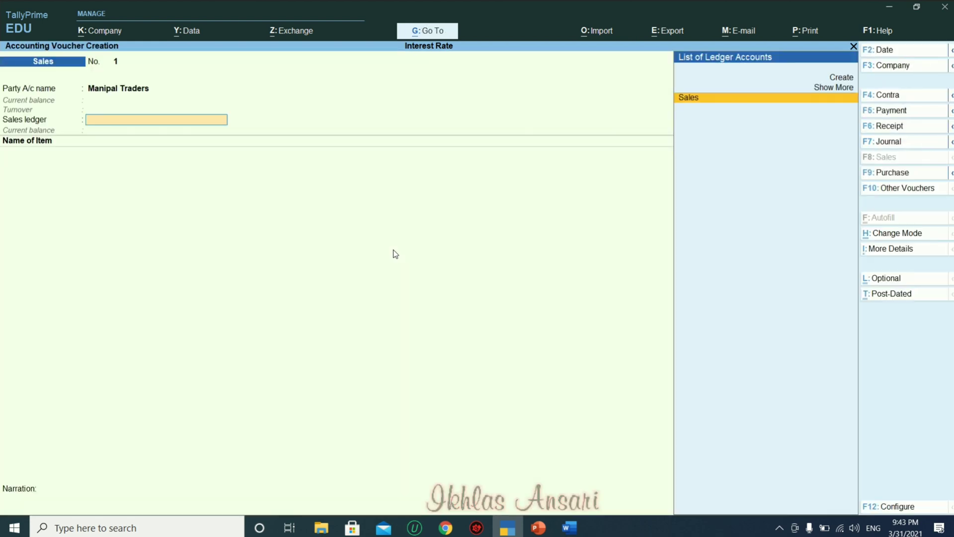
key("Return")
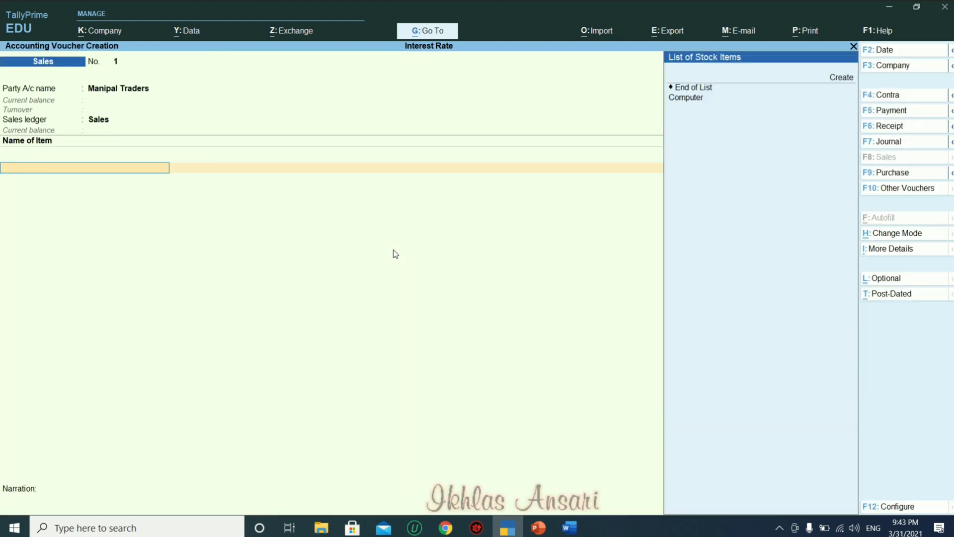
Add 100 nos of Computer at a rate of 40,000.
key("Down")
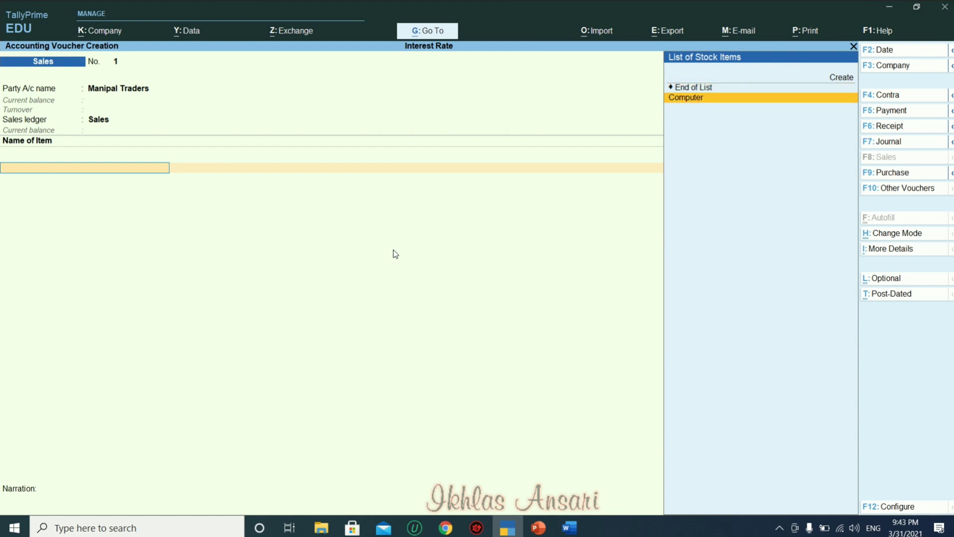
key("Return")
key("alt+Tab")
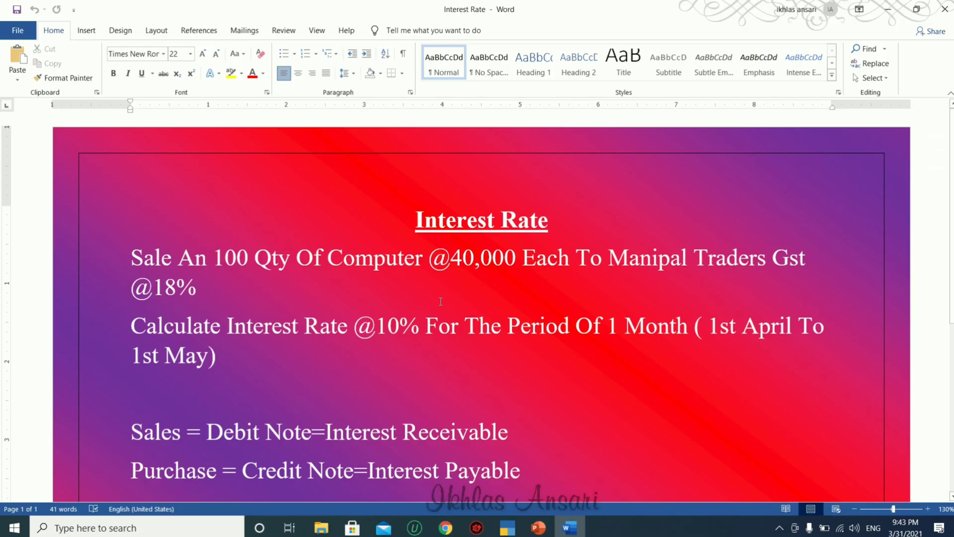
key("alt+Tab")
type("1000")
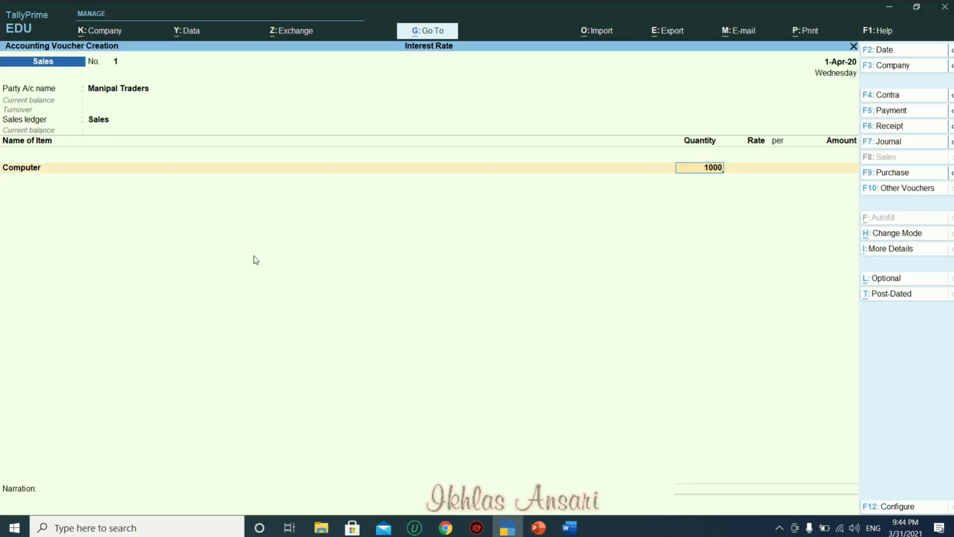
key("BackSpace")
key("Return")
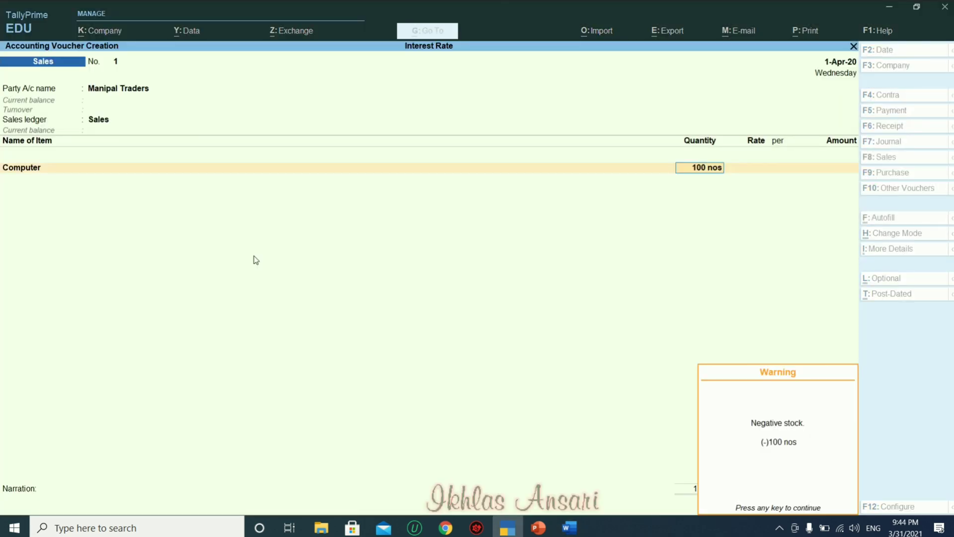
key("Return")
type("40000")
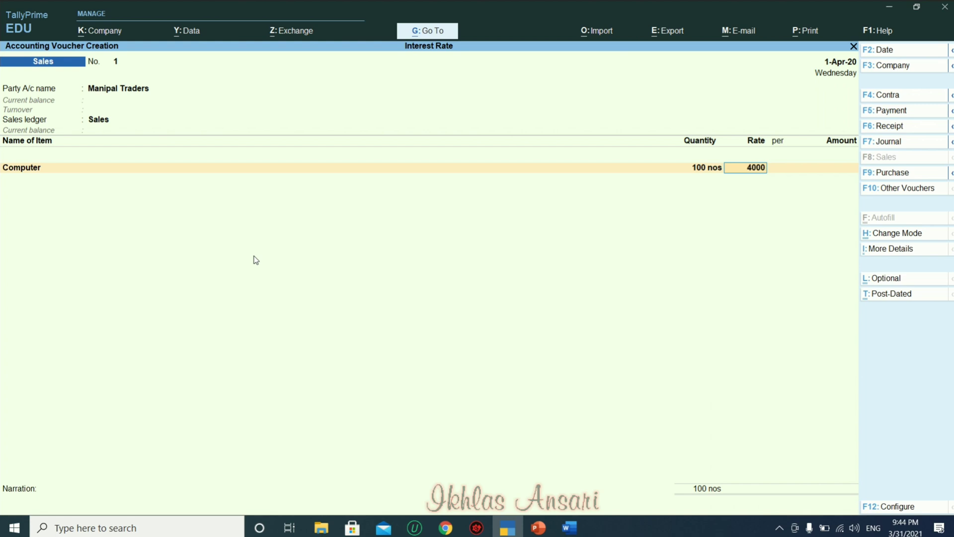
key("Return")
Add Cgst and Sgst of 3,60,000 each, totalling 47,20,000, and choose No for e-Way Bill details.
key("Return")
key("Return")
key("Return")
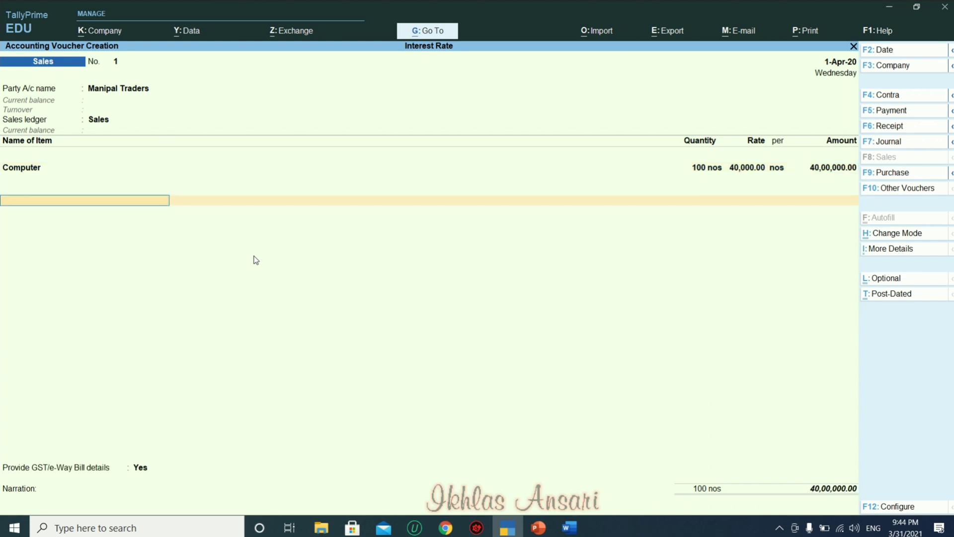
type("Cg")
key("Return")
key("Return")
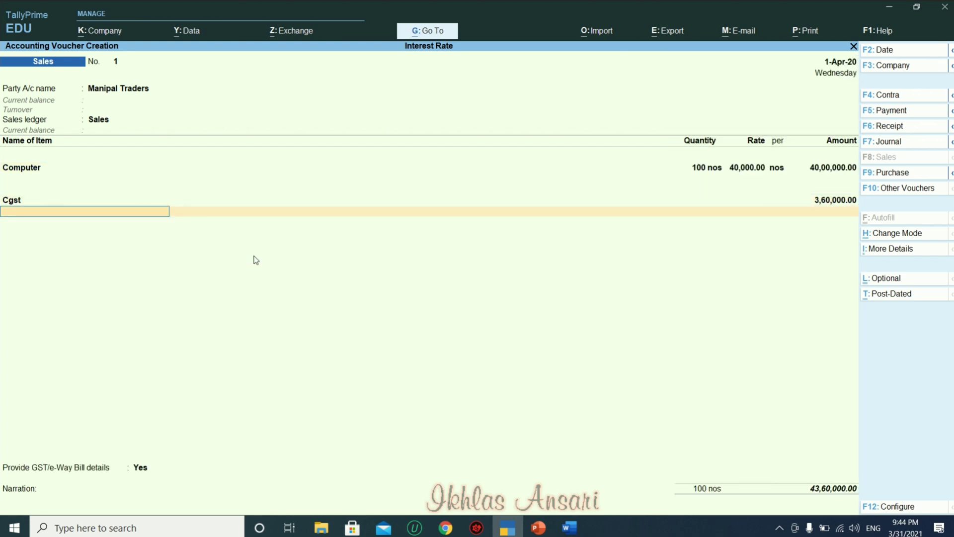
type("Sg")
key("Return")
key("Return")
key("Return")
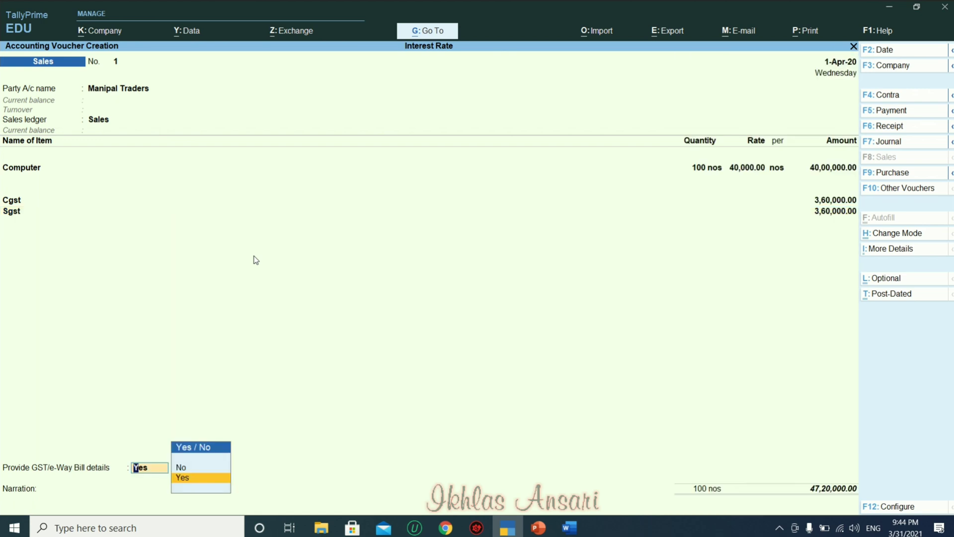
key("Up")
Add a New Ref bill at 10% interest per 30-Day Month and save Sales voucher 1.
key("Return")
key("Return")
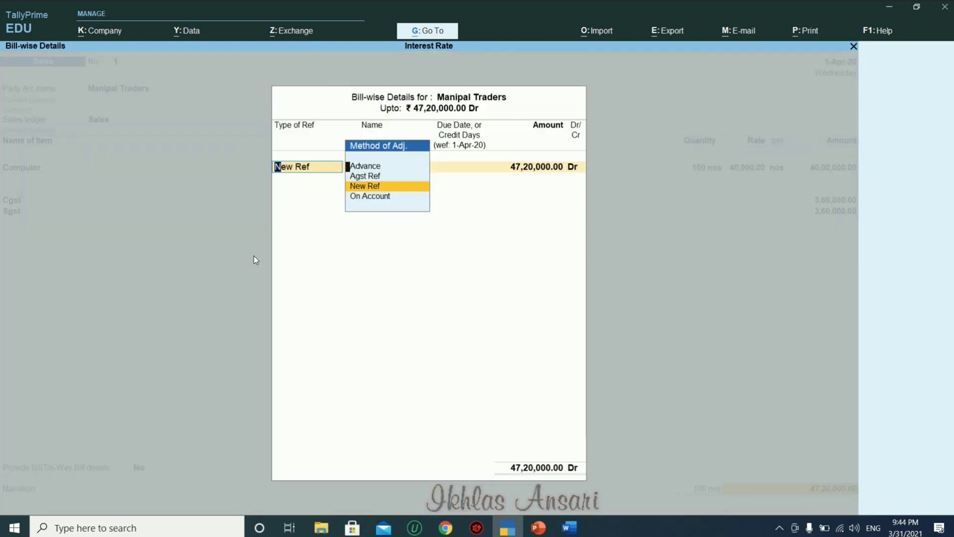
key("Return")
key("Return")
key("Return")
key("Return")
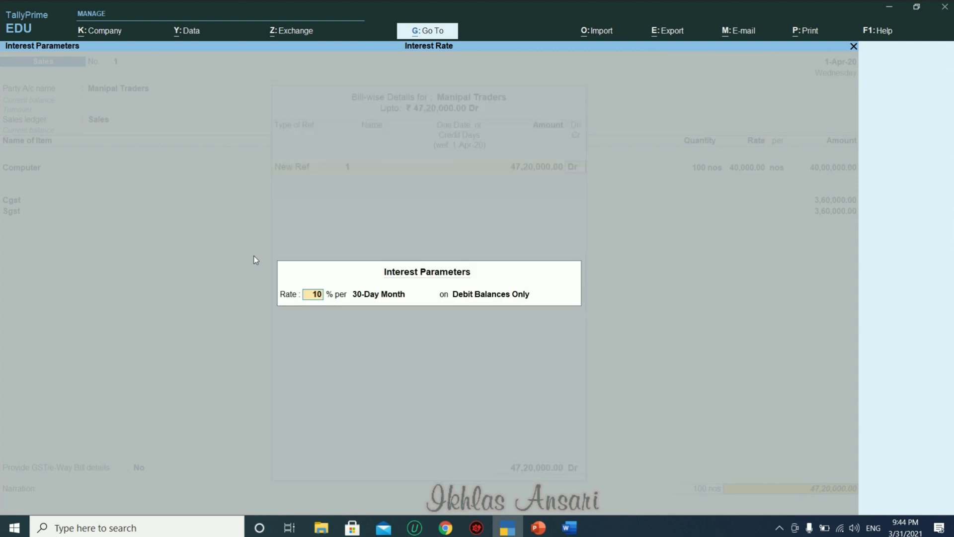
key("Return")
key("Return")
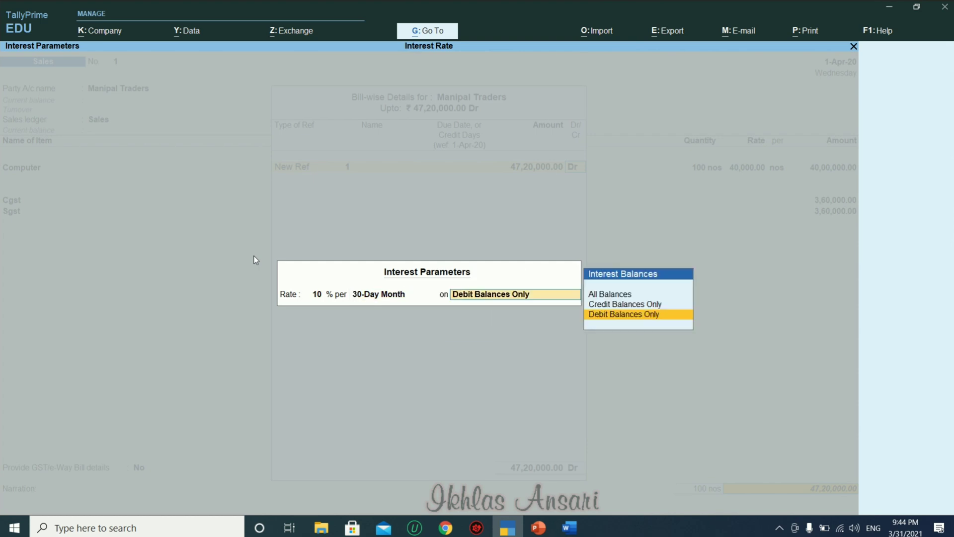
key("Return")
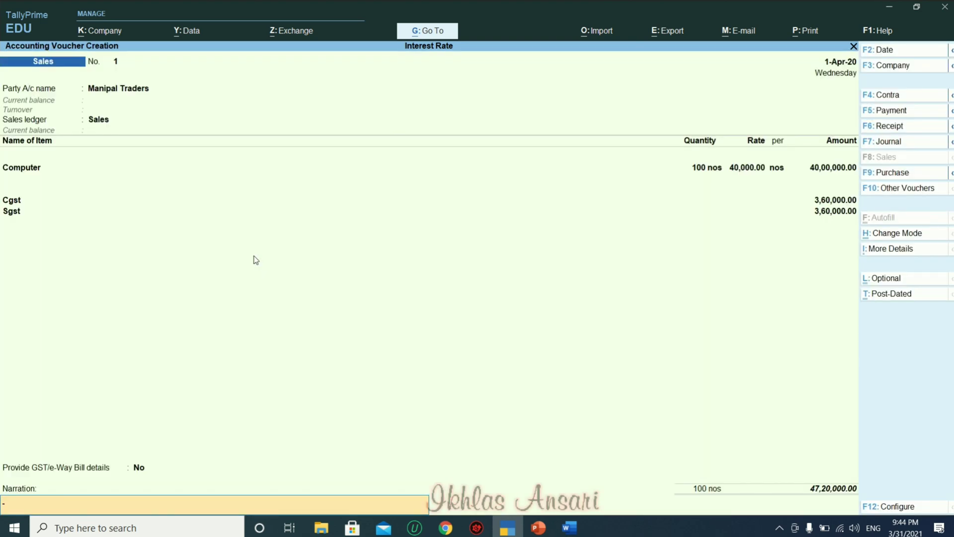
key("Return")
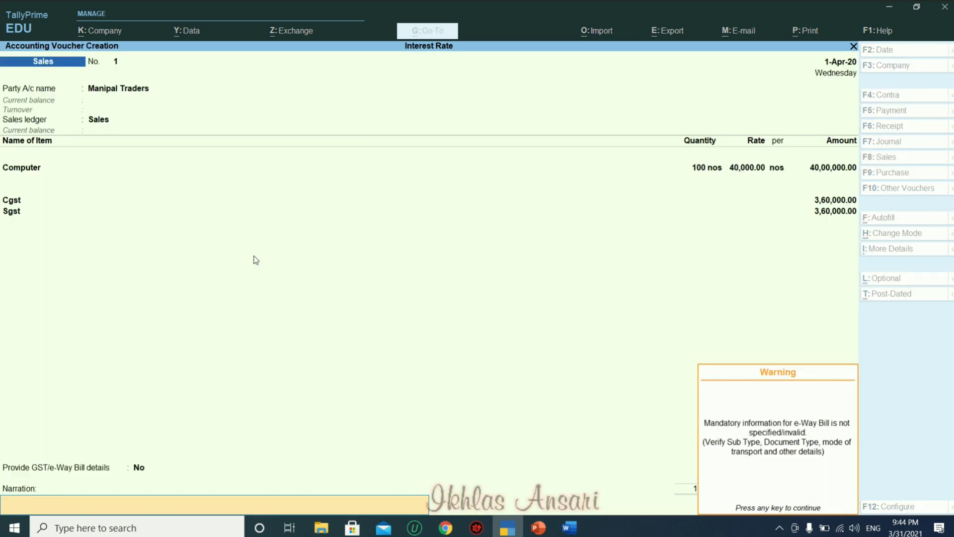
key("Return")
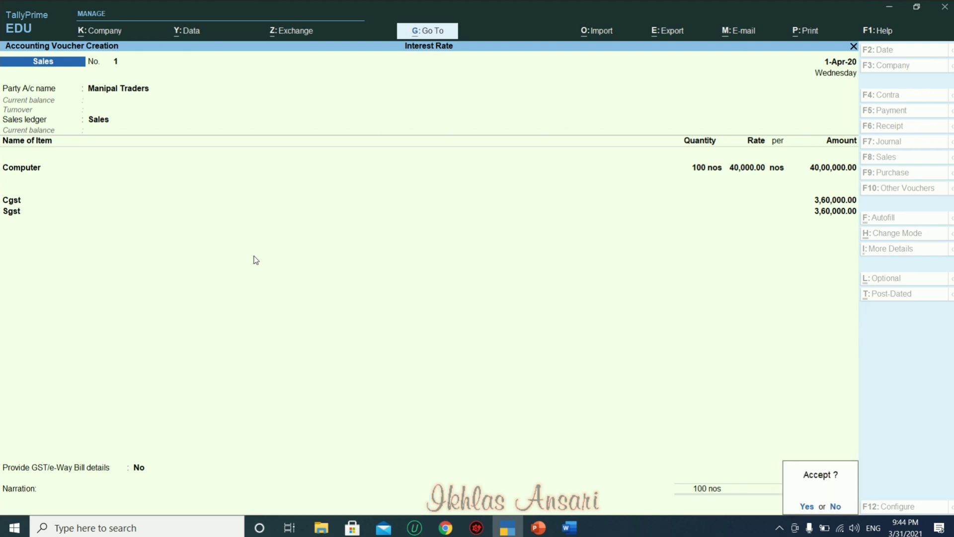
key("Return")
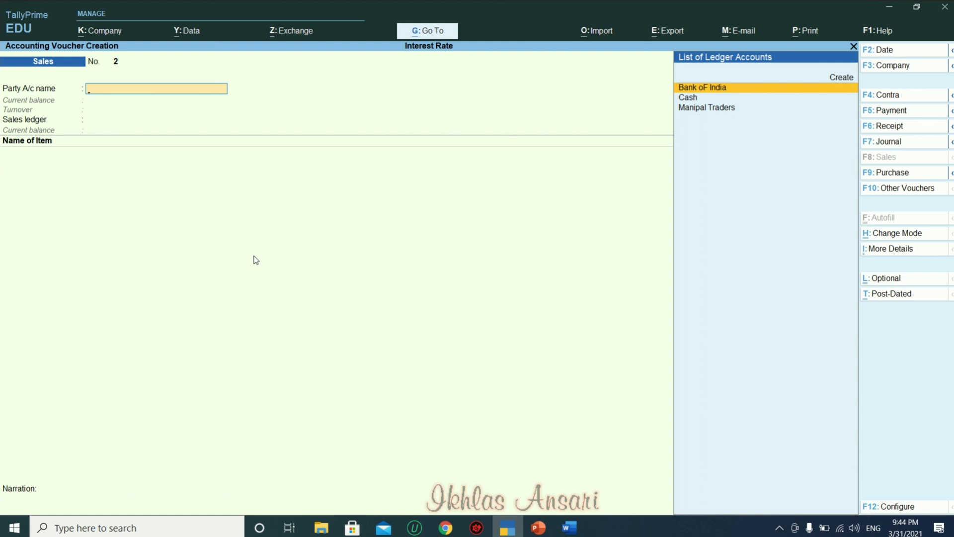
Discard the blank voucher and open More Reports > Statements of Accounts > Interest Calculations > Interest Receivable.
key("Escape")
key("Return")
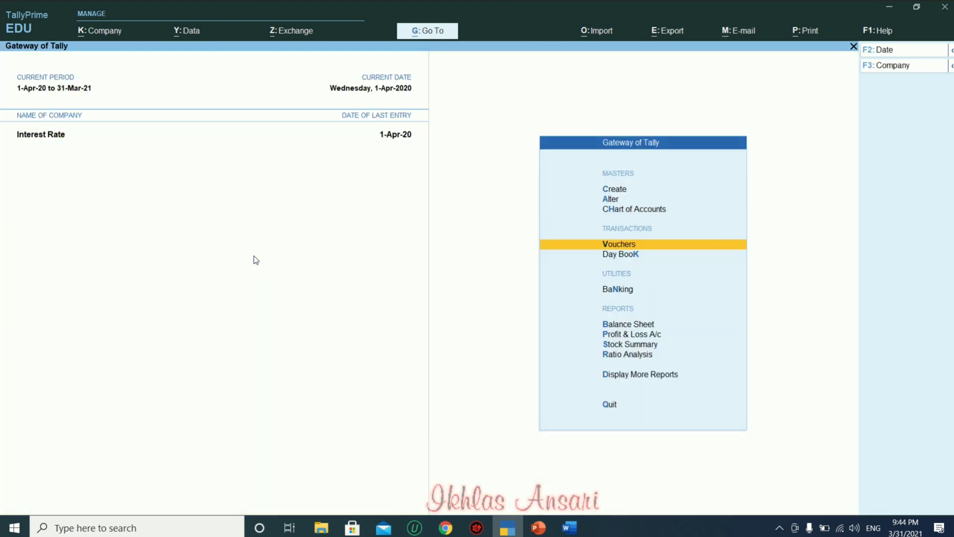
key("Down")
key("Down")
key("Down")
key("Down")
key("Down")
key("Down")
key("Down")
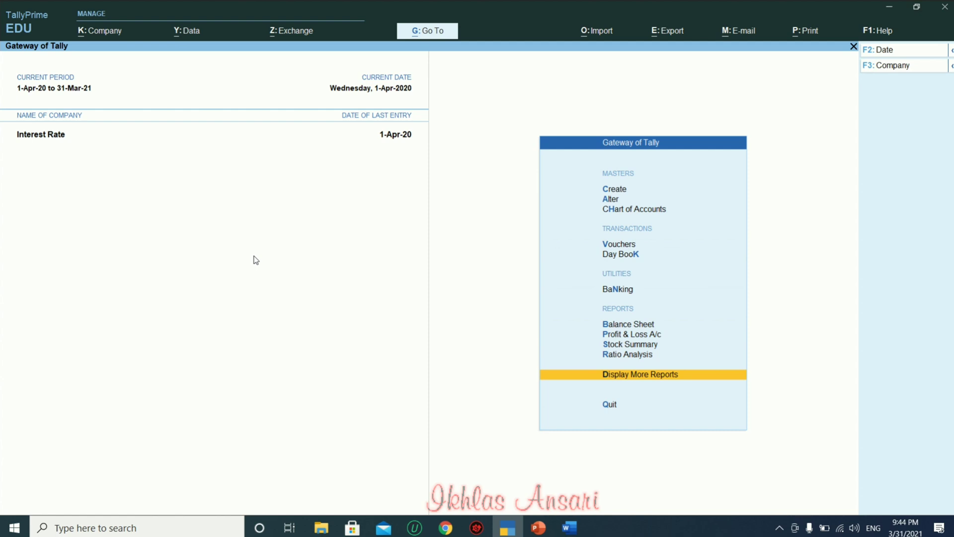
key("Return")
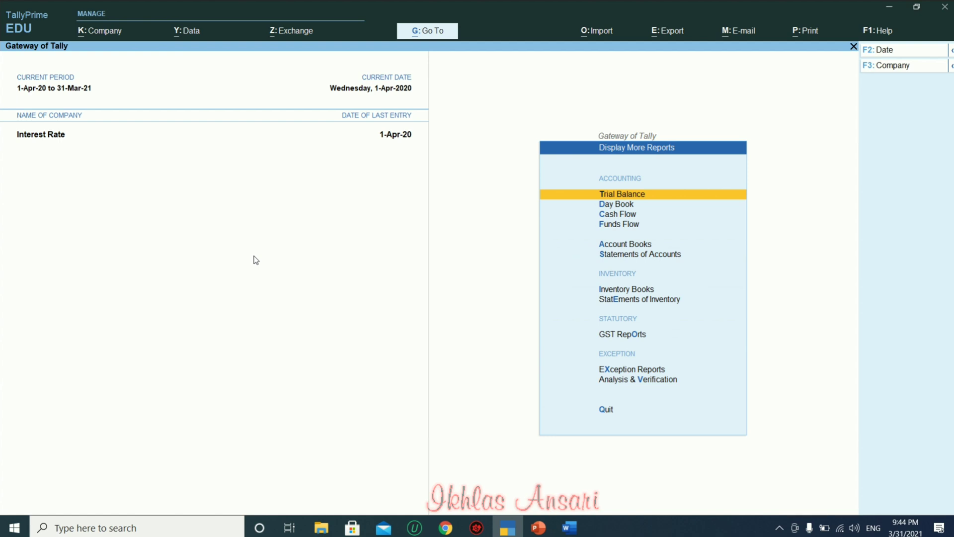
key("Down")
key("Down")
key("Down")
key("Down")
key("Down")
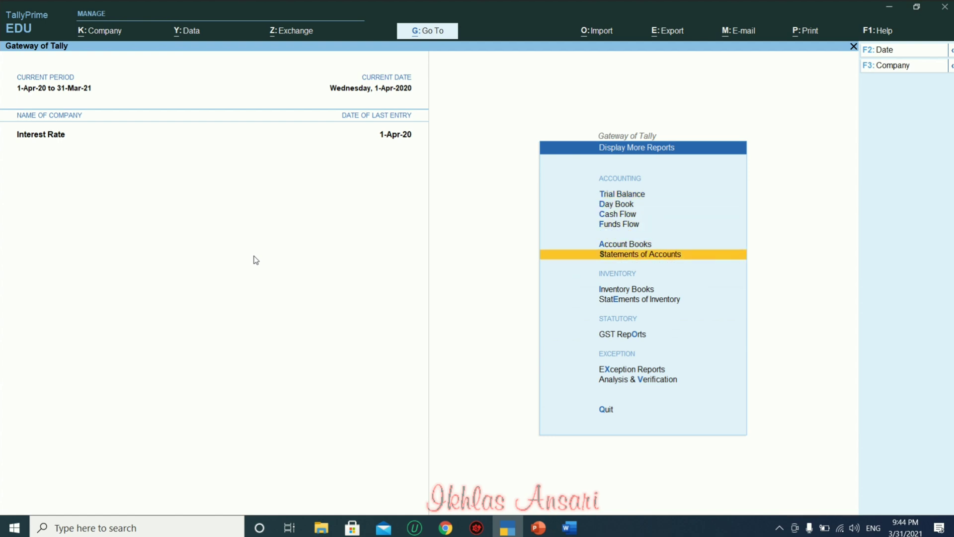
key("Return")
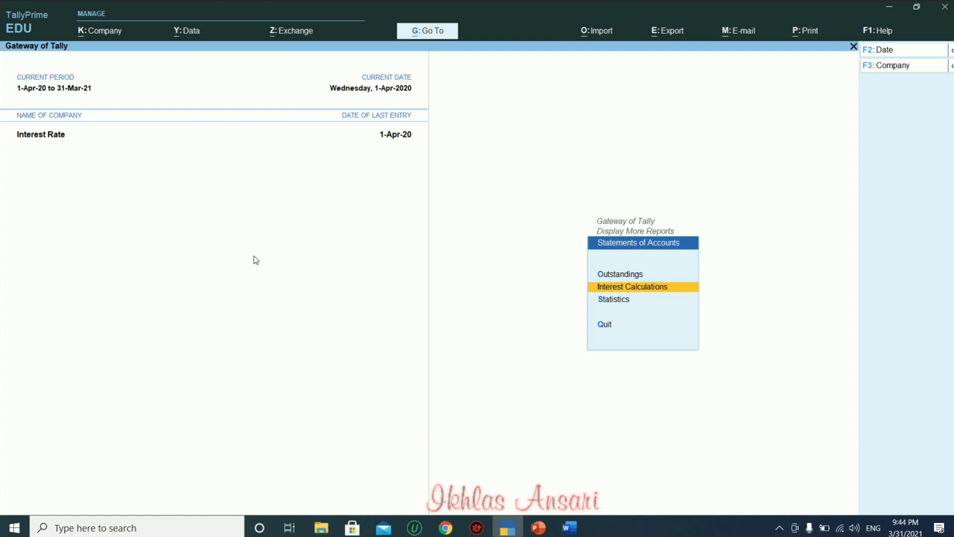
key("Return")
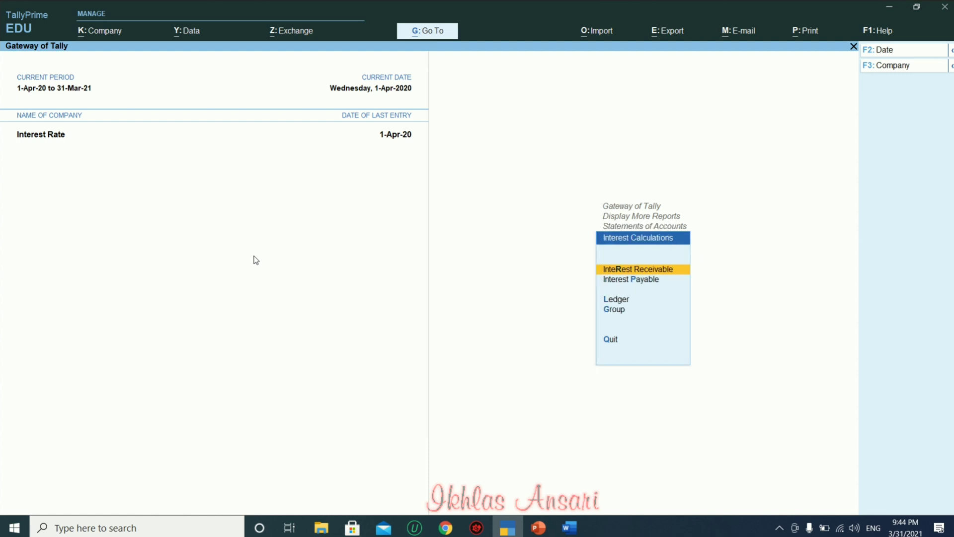
key("Return")
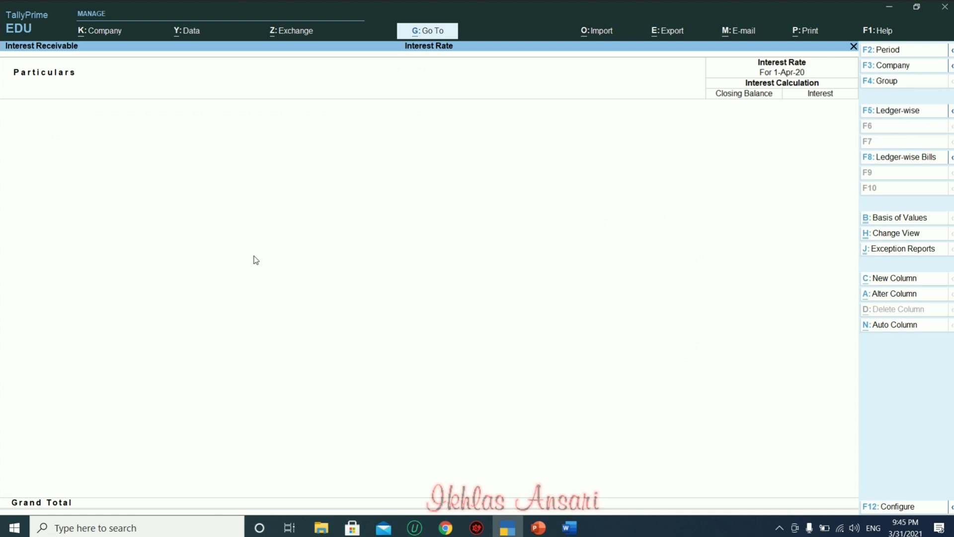
key("Escape")
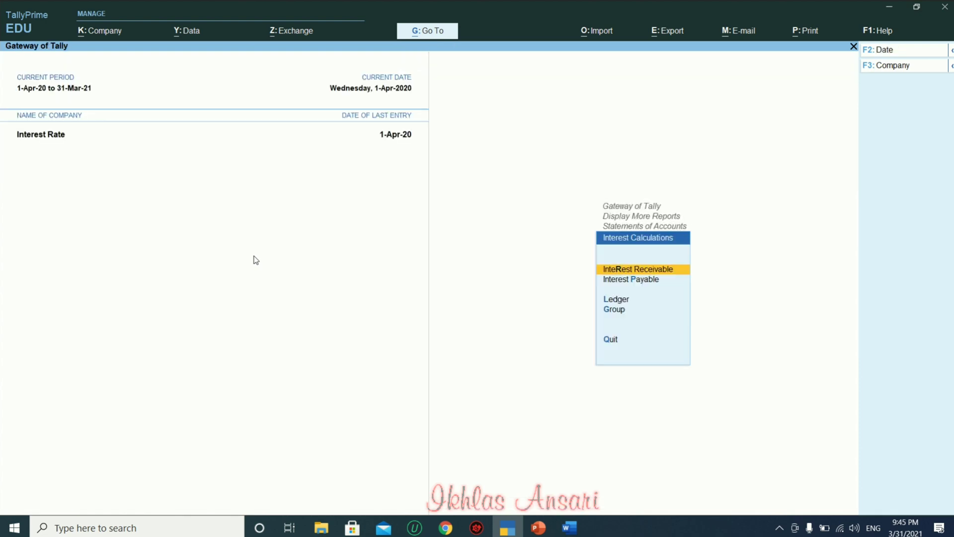
key("Return")
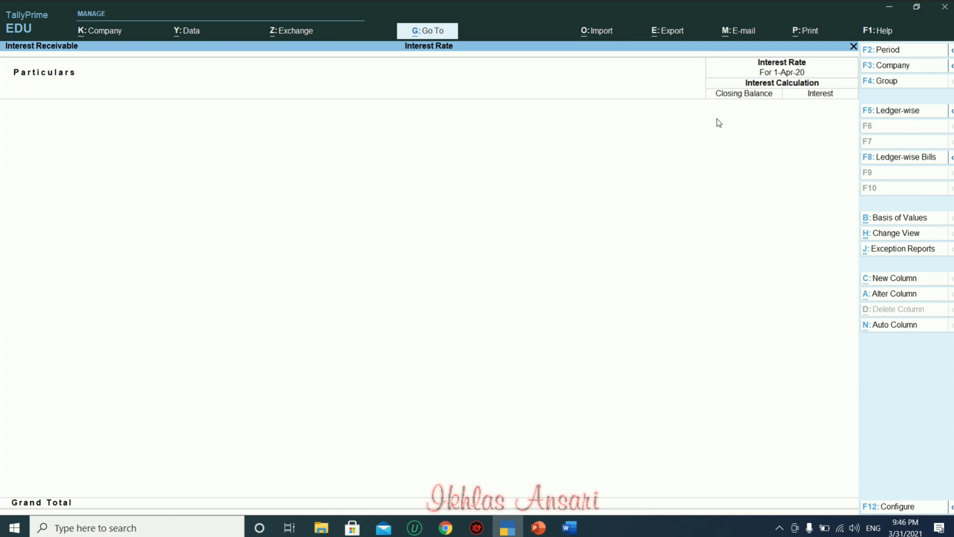
Set the Interest Receivable report period from 1-Apr-20 to 1-May-20.
key("alt+F2")
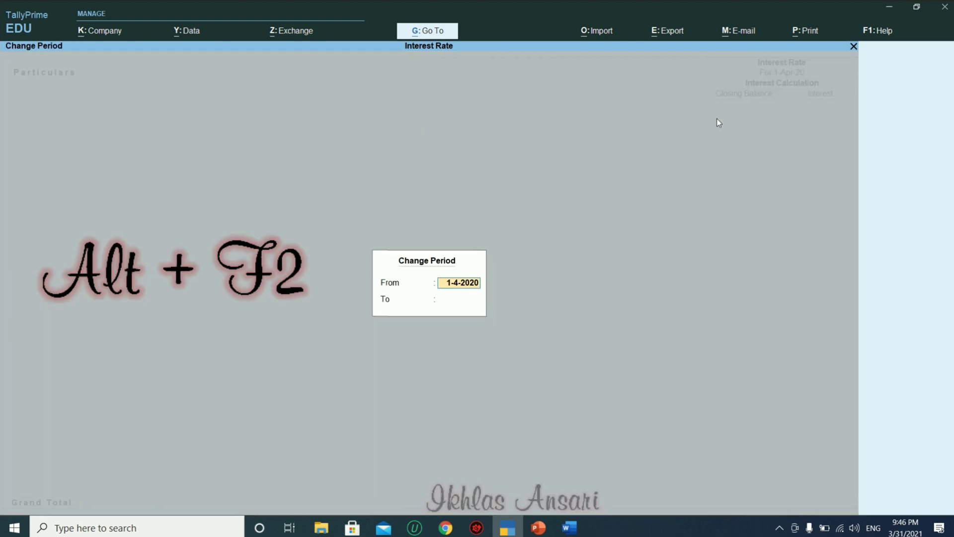
key("Return")
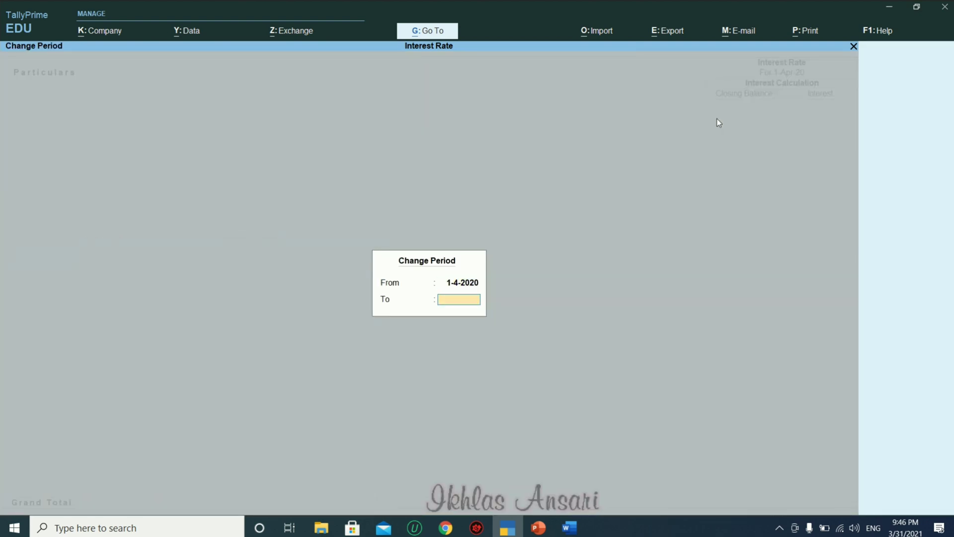
type("1-5")
key("Return")
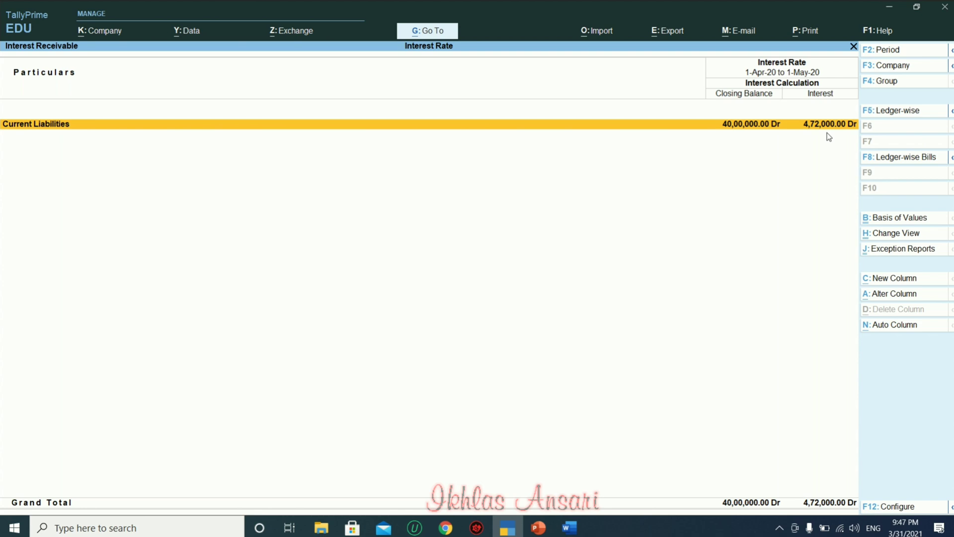
Drill down to Manipal Traders' bill 1, showing 4,72,000 Dr interest on 47,20,000 Dr.
key("Return")
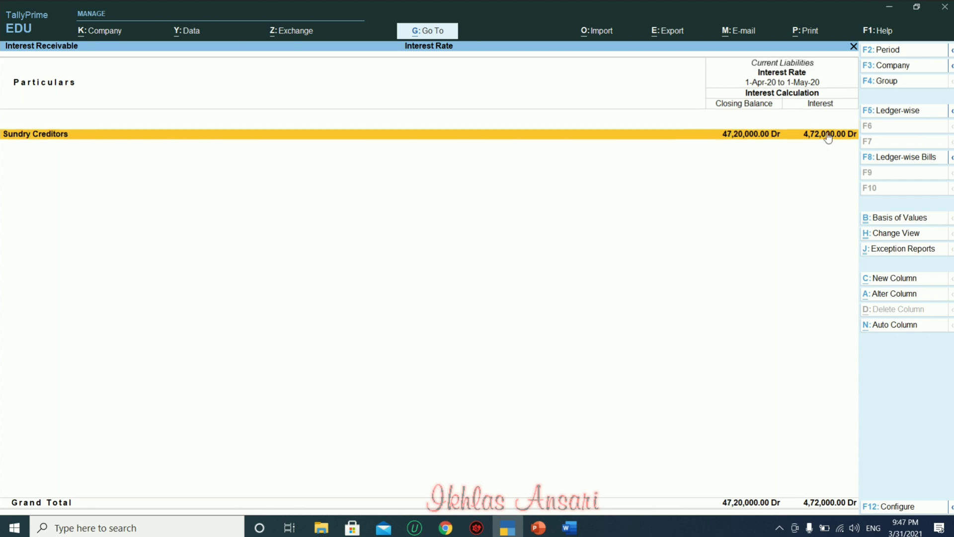
key("Return")
key("Return")
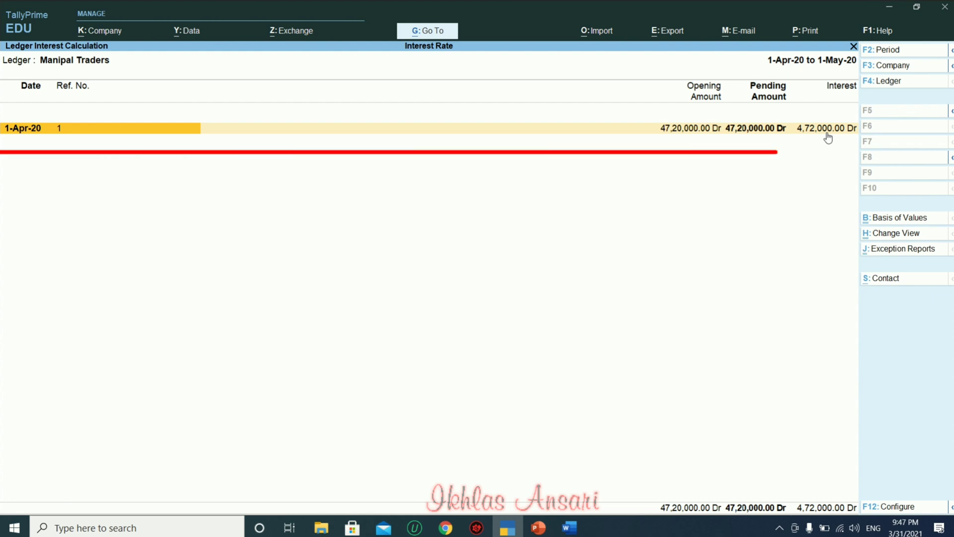
key("alt+F5")
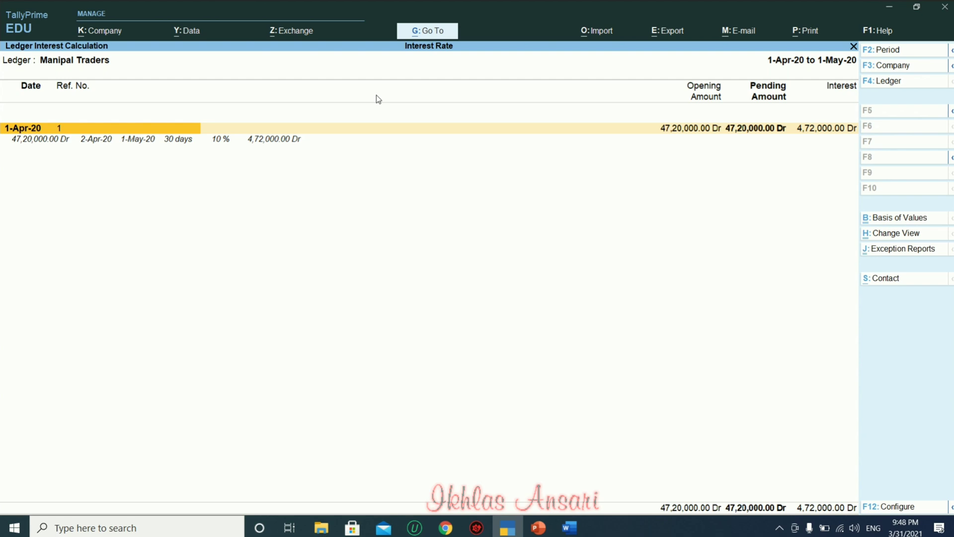
Return to the Gateway and start a Debit Note voucher with the Interest Rate class.
key("Escape")
key("Escape")
key("Escape")
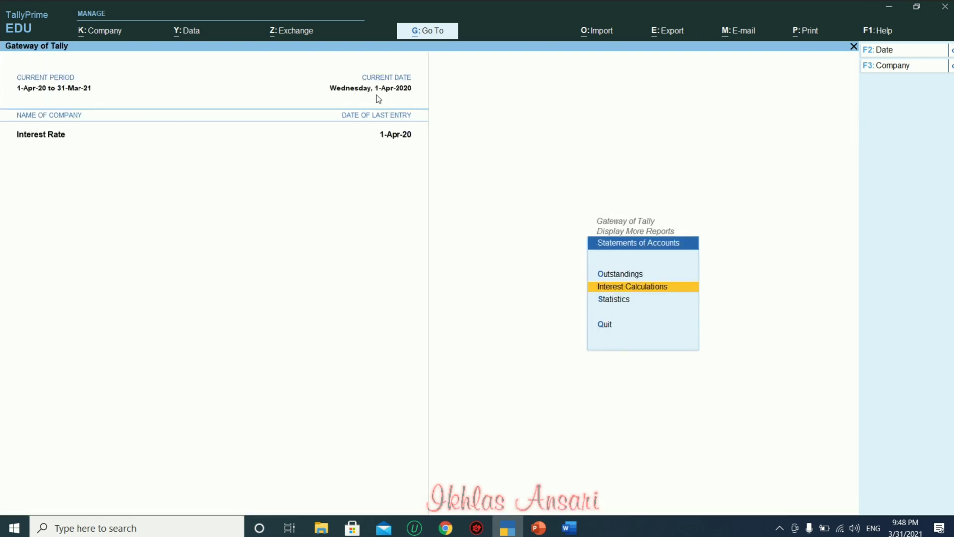
key("Escape")
key("Escape")
key("Escape")
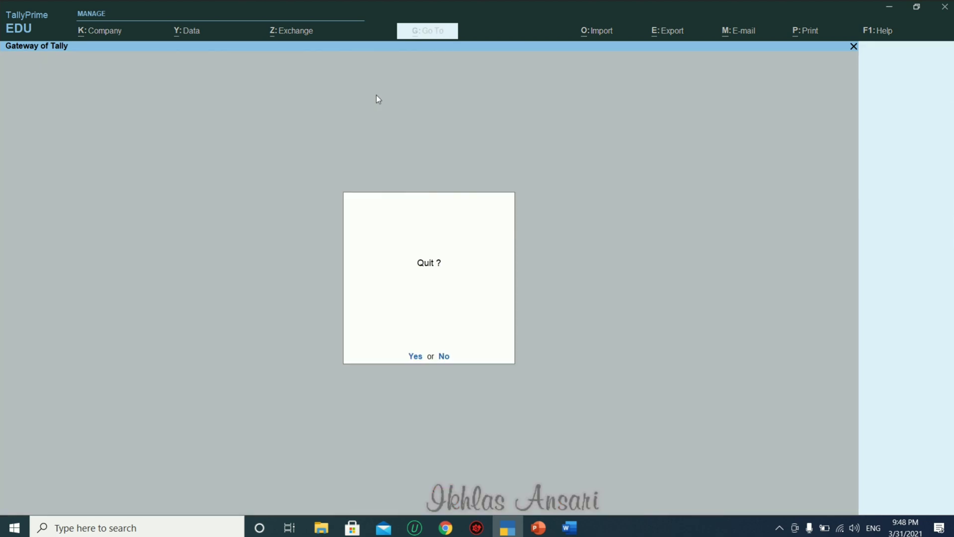
key("Escape")
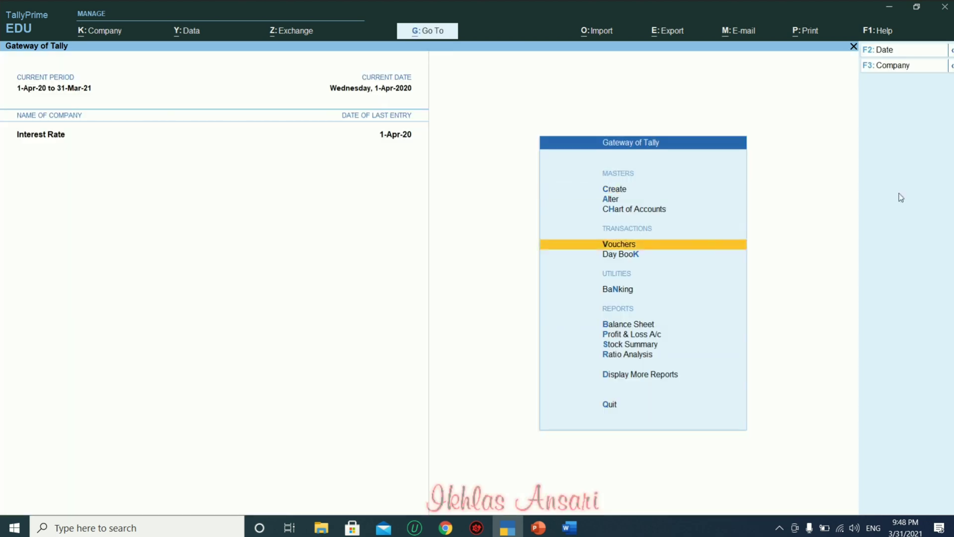
key("Return")
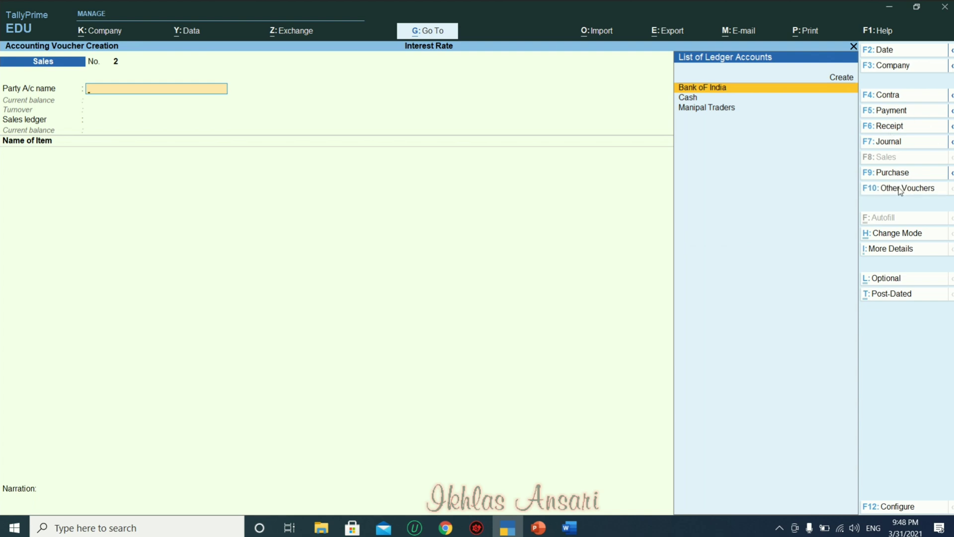
left_click(899, 189)
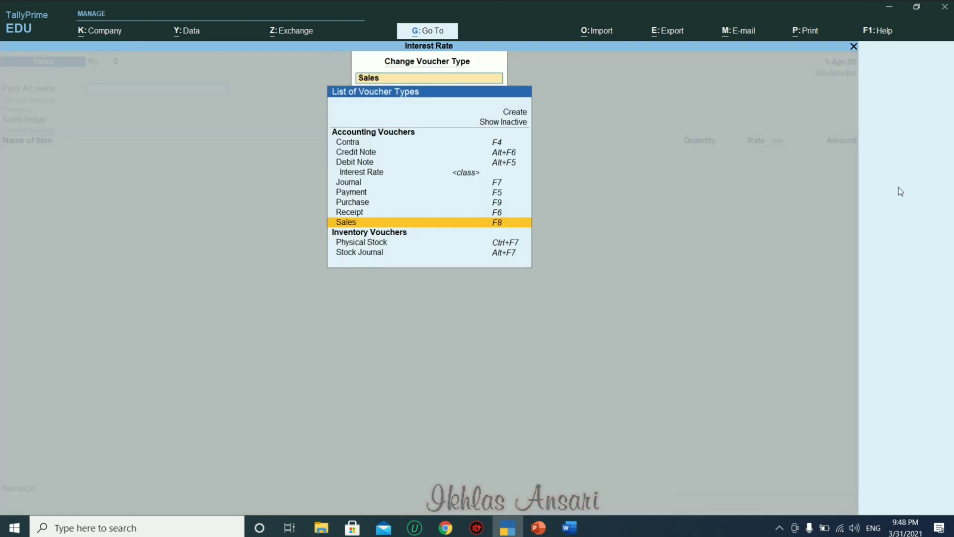
left_click(365, 163)
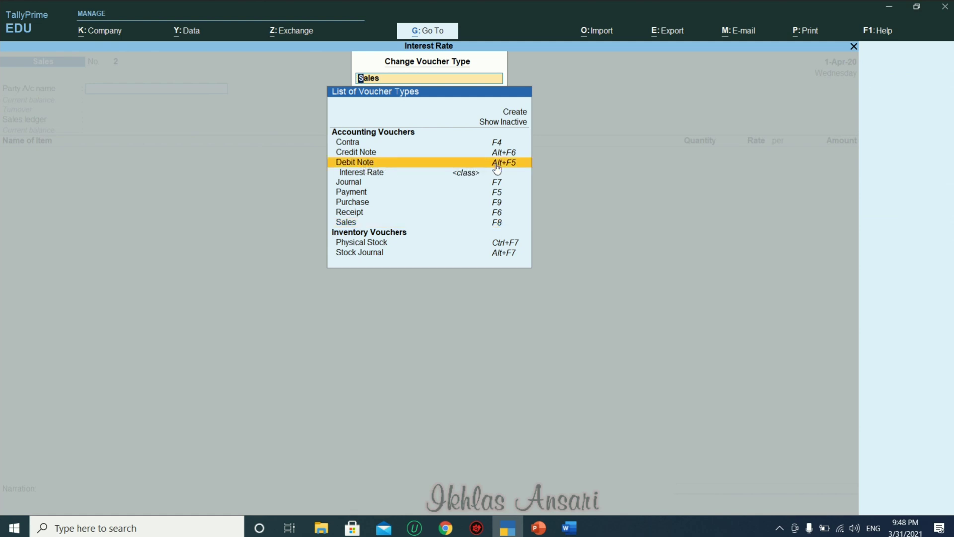
left_click(496, 164)
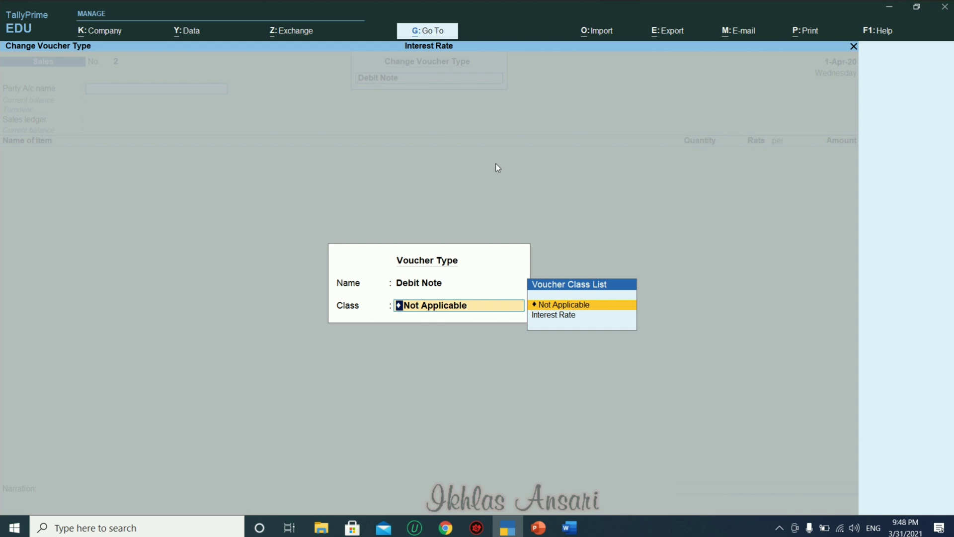
key("Down")
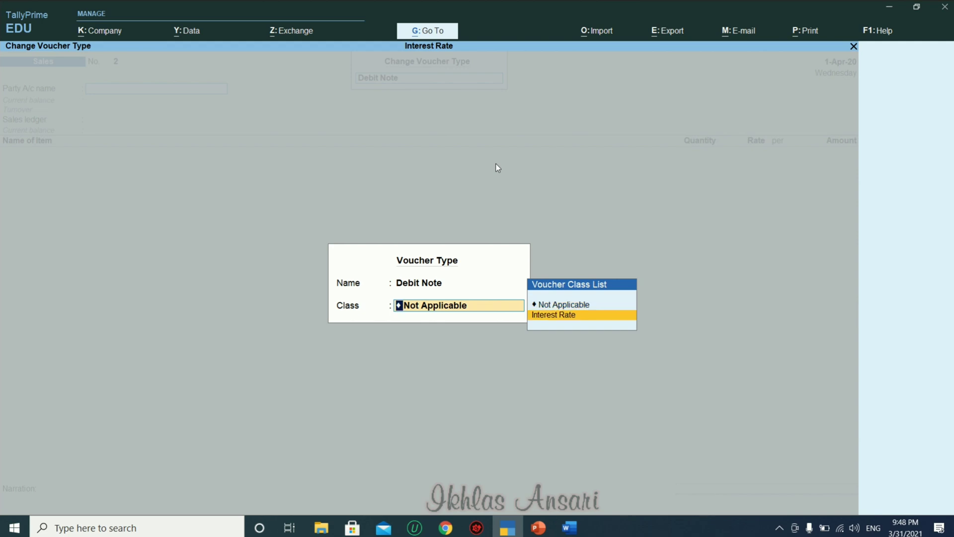
left_click(575, 321)
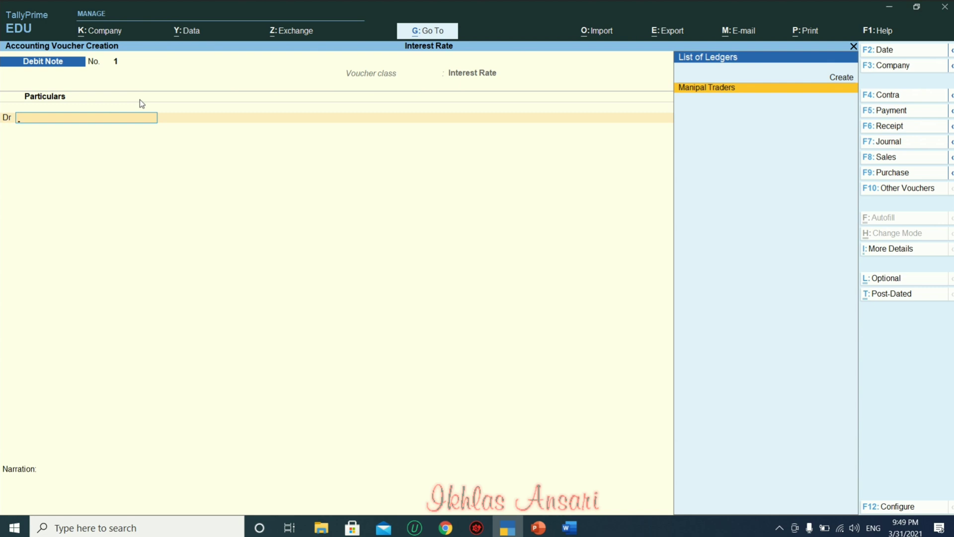
Date the debit note 1-May.
key("F2")
type("1-5")
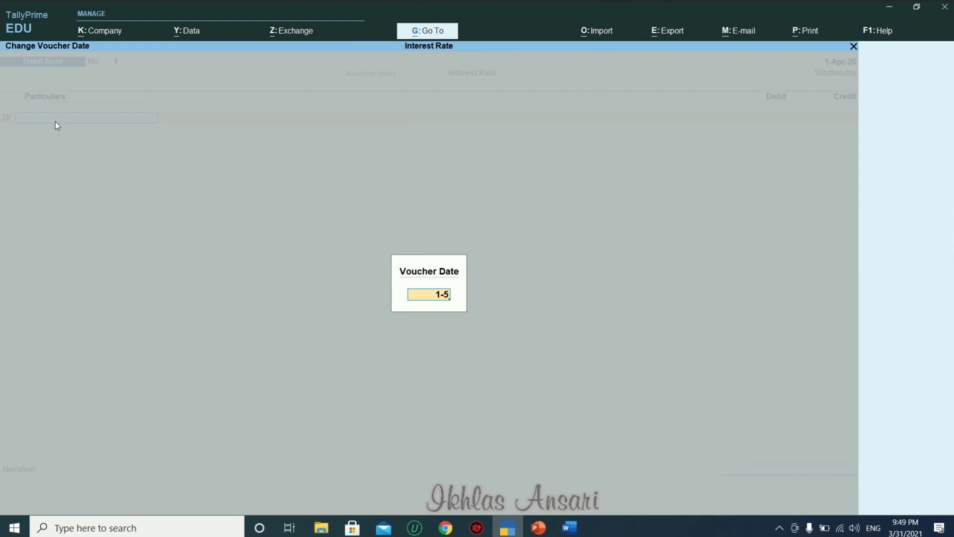
key("Return")
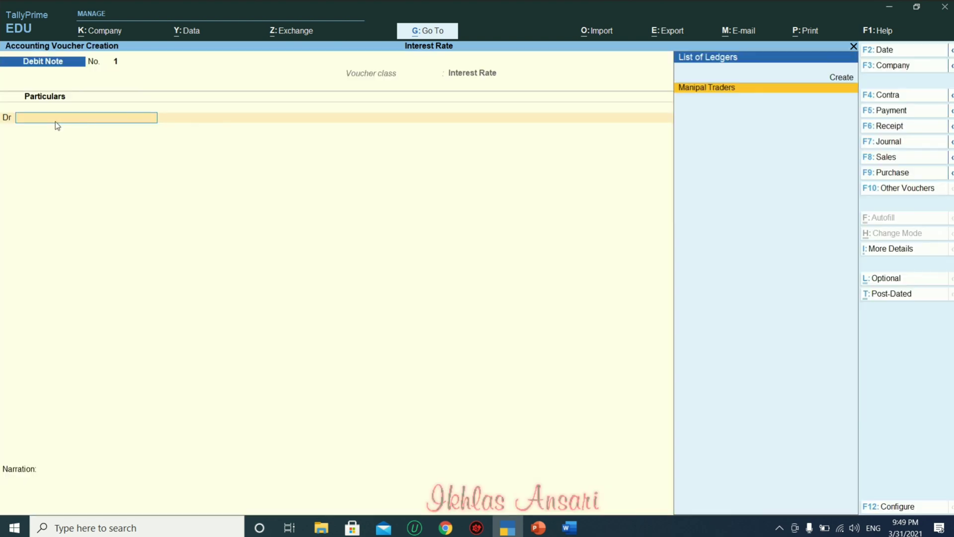
Debit Manipal Traders 4,72,000 interest from bill 1 and bring up bill-wise details.
key("Return")
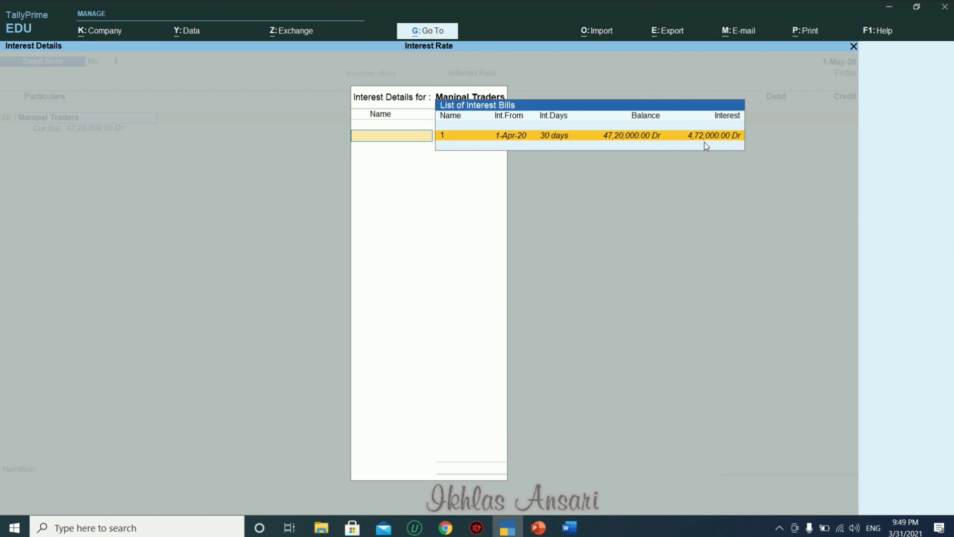
key("Return")
key("Return")
key("Return")
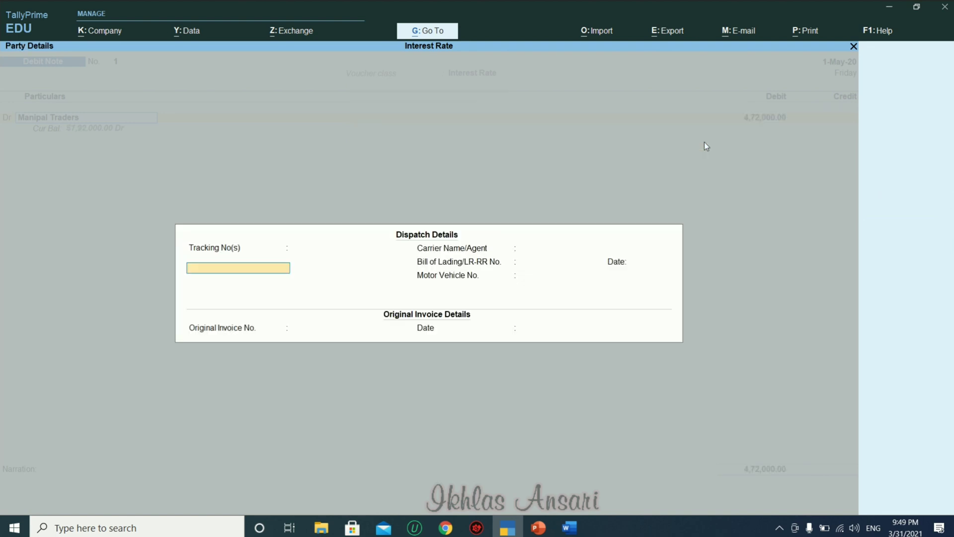
key("Return")
key("Return")
key("Return")
key("Return")
key("Return")
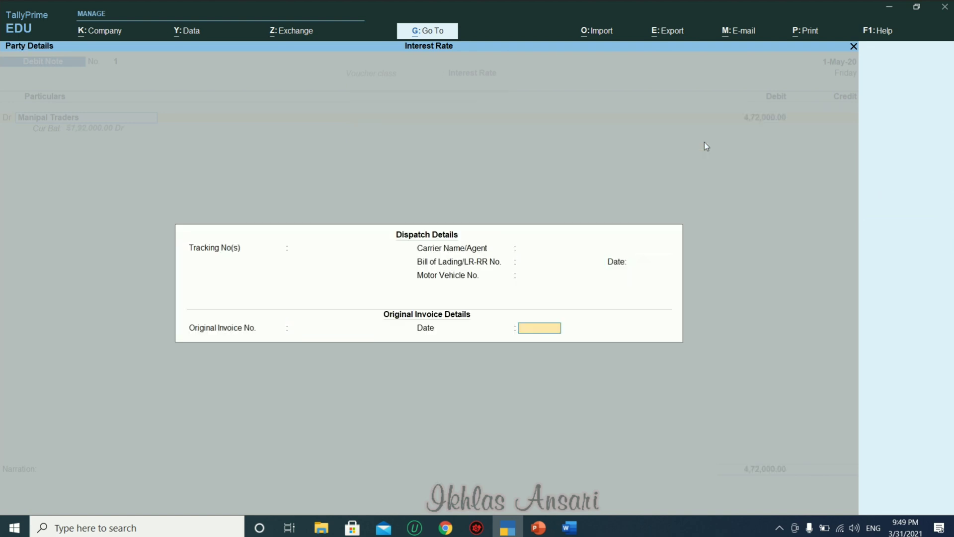
key("Return")
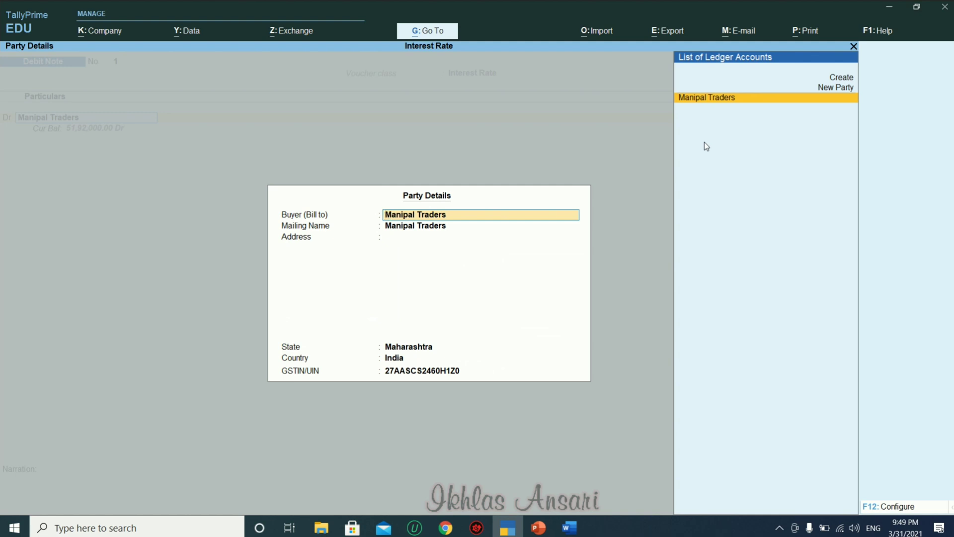
key("Return")
key("Return")
key("Return")
key("Return")
key("Return")
key("Return")
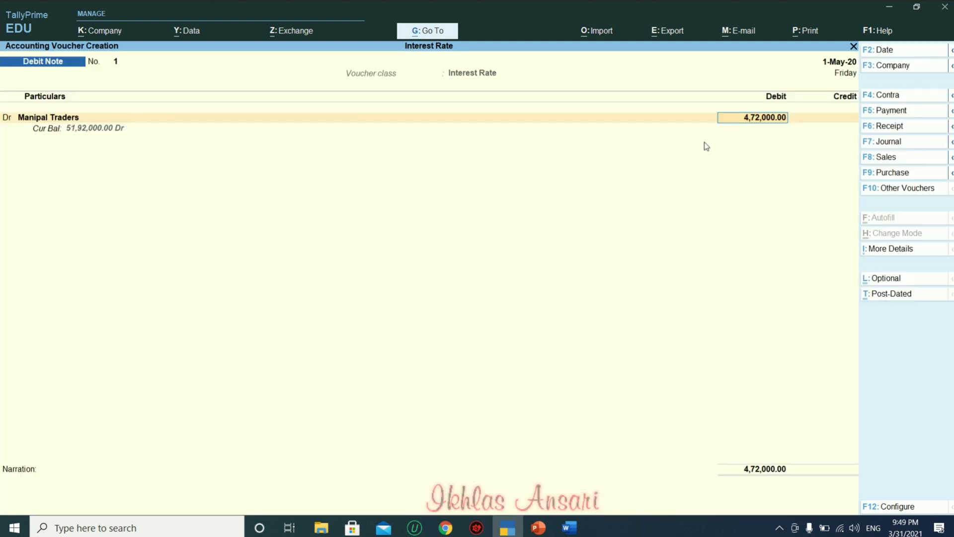
key("Return")
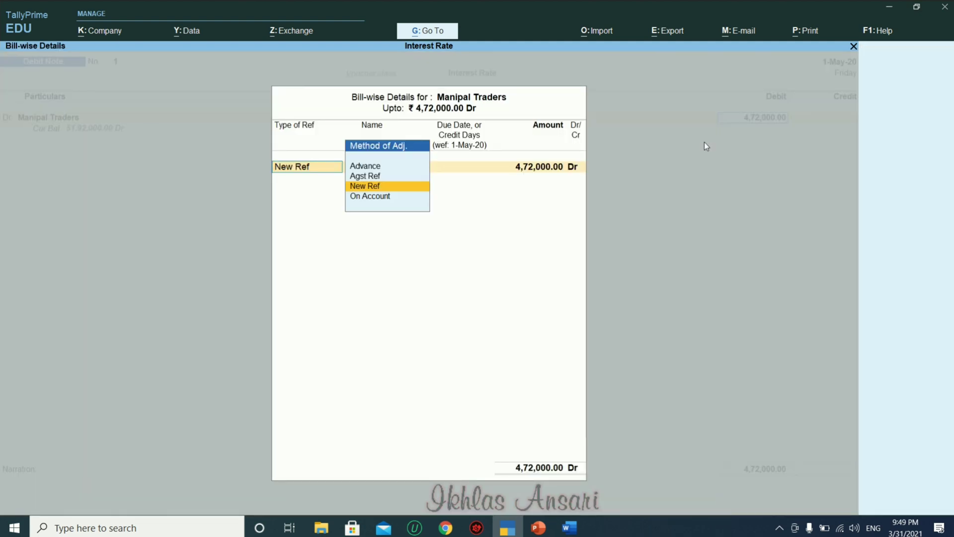
Adjust 4,72,000 Agst Ref bill 1, credit Interest Rec, and save Debit Note 1.
key("Up")
key("Return")
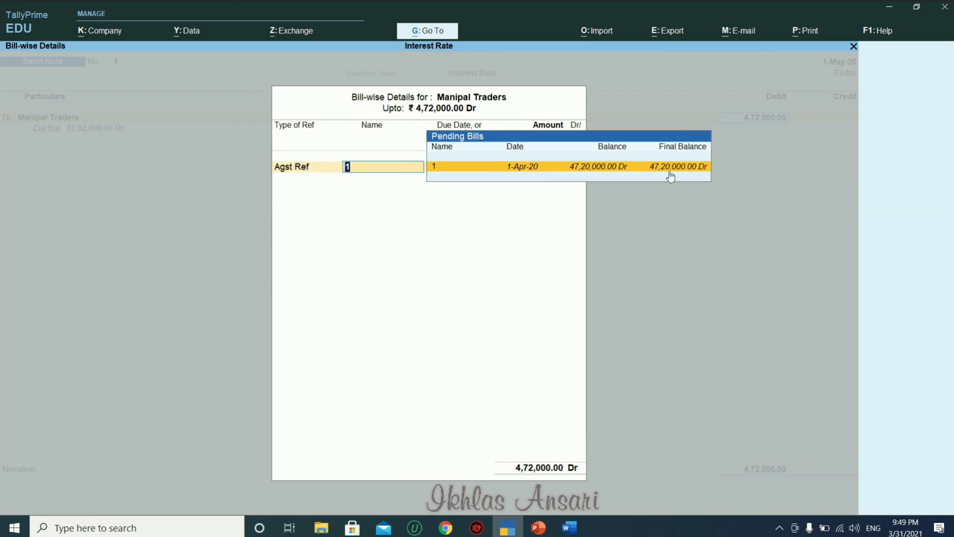
key("Return")
key("Return")
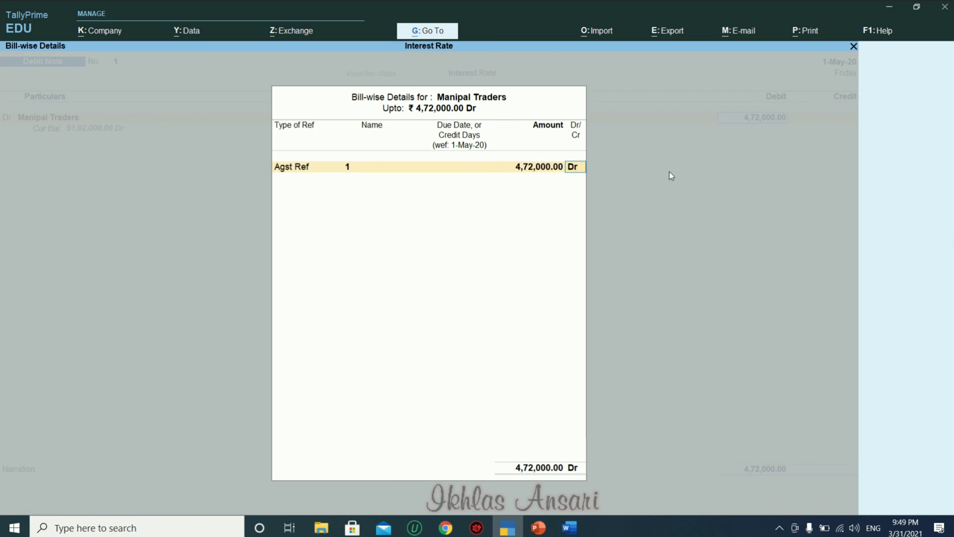
key("Return")
key("Down")
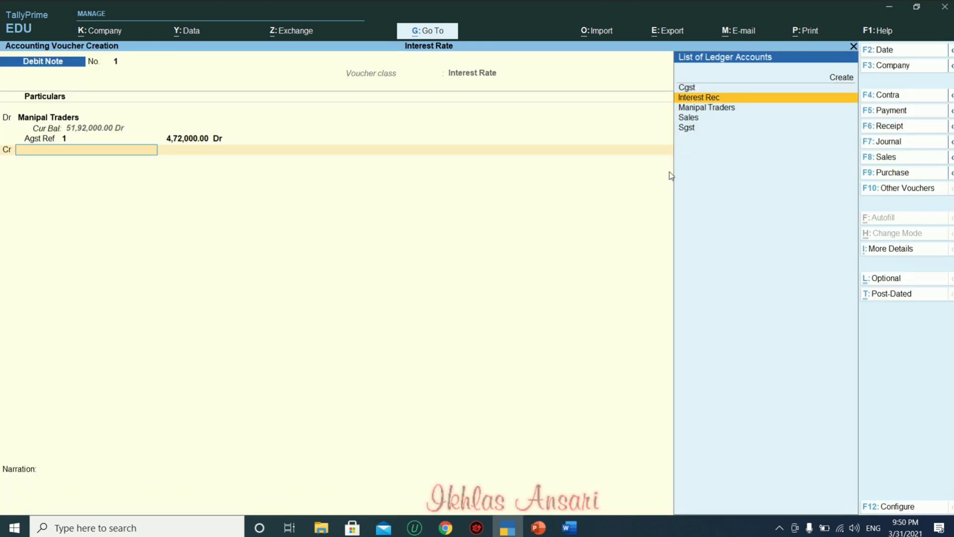
key("Return")
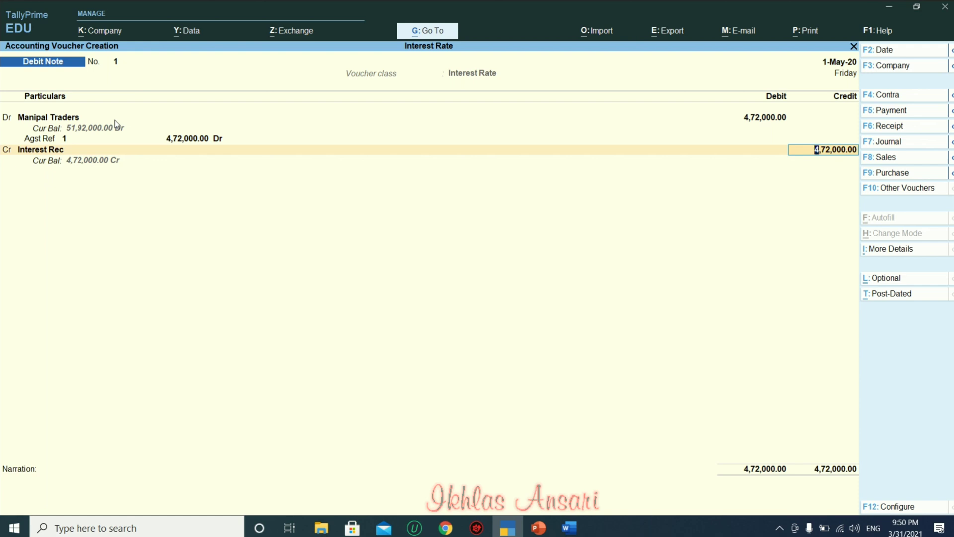
key("Return")
key("Return")
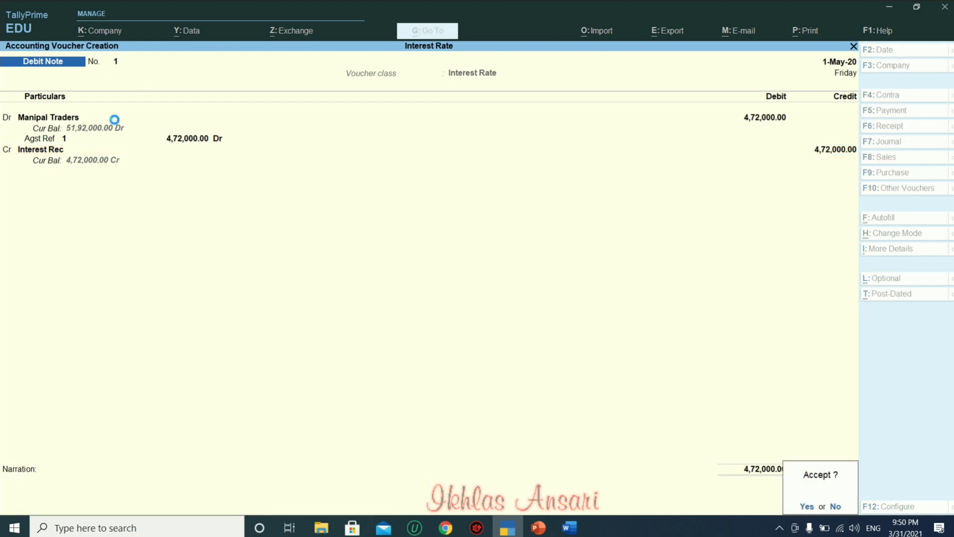
key("Return")
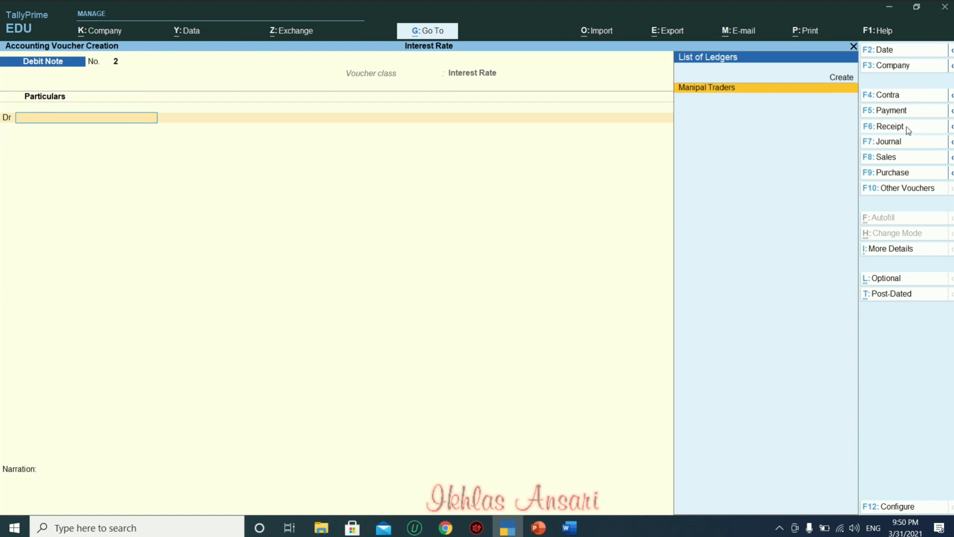
Start a Receipt into Bank oF India with Manipal Traders as the paying party.
left_click(890, 127)
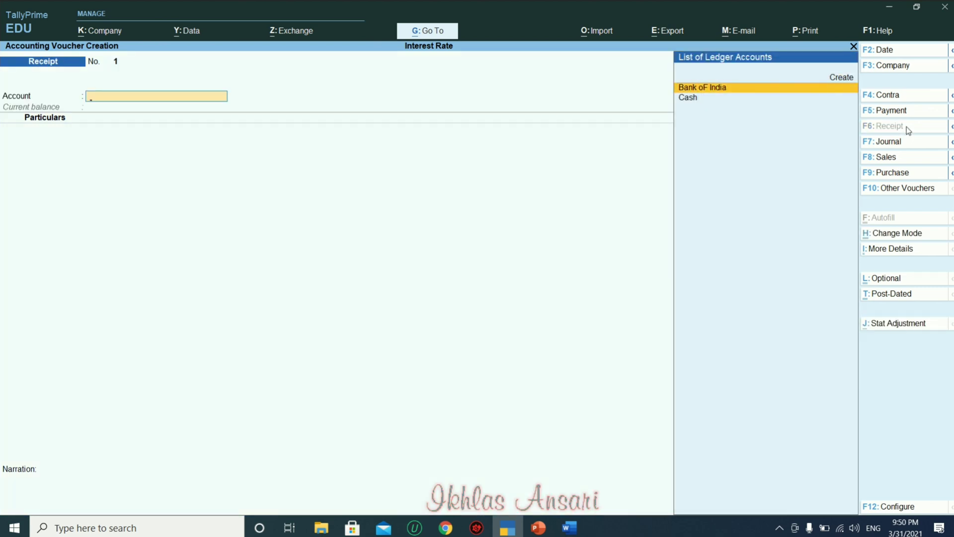
key("Return")
key("Down")
key("Down")
key("Down")
key("Down")
key("Down")
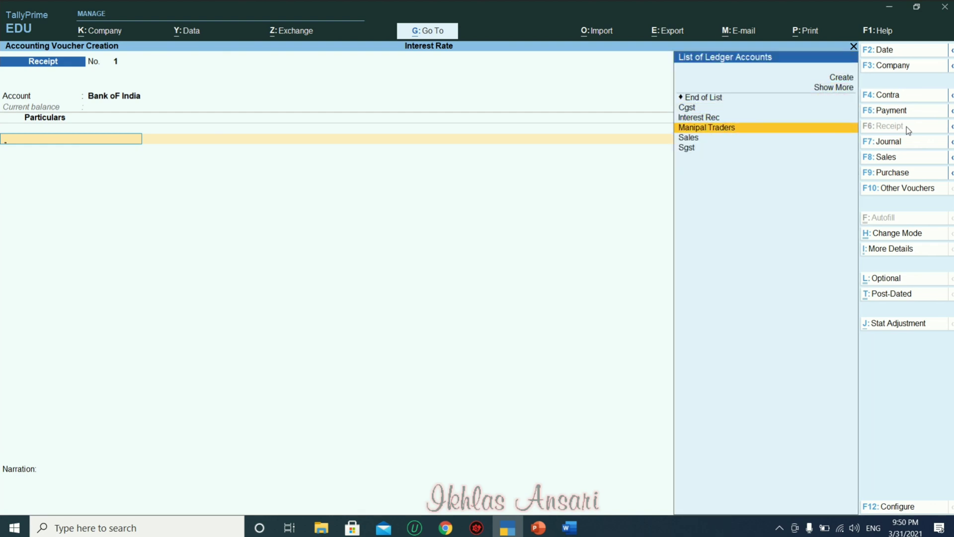
key("Return")
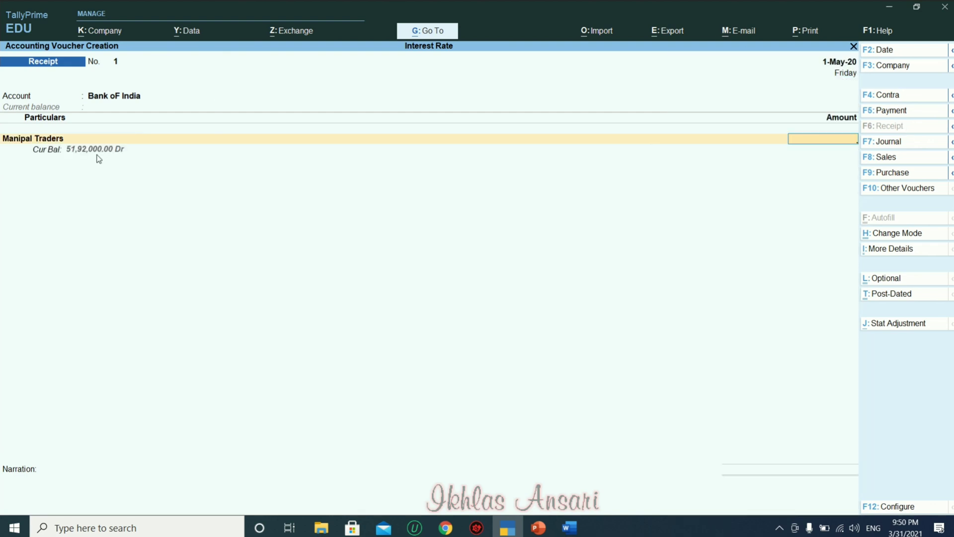
Enter 51,92,000 against pending bill 1 and accept the receipt.
type("5192000")
type("0")
key("BackSpace")
key("Return")
key("Return")
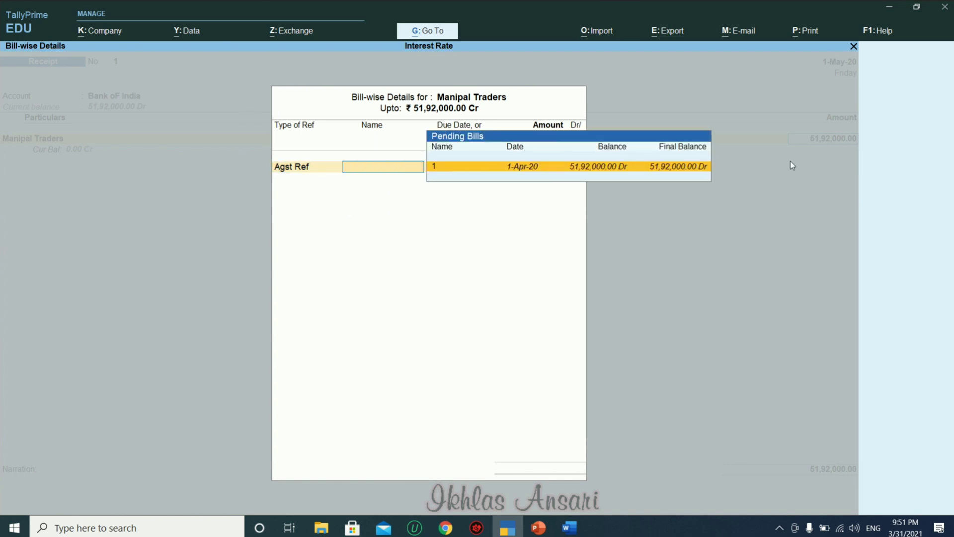
key("Return")
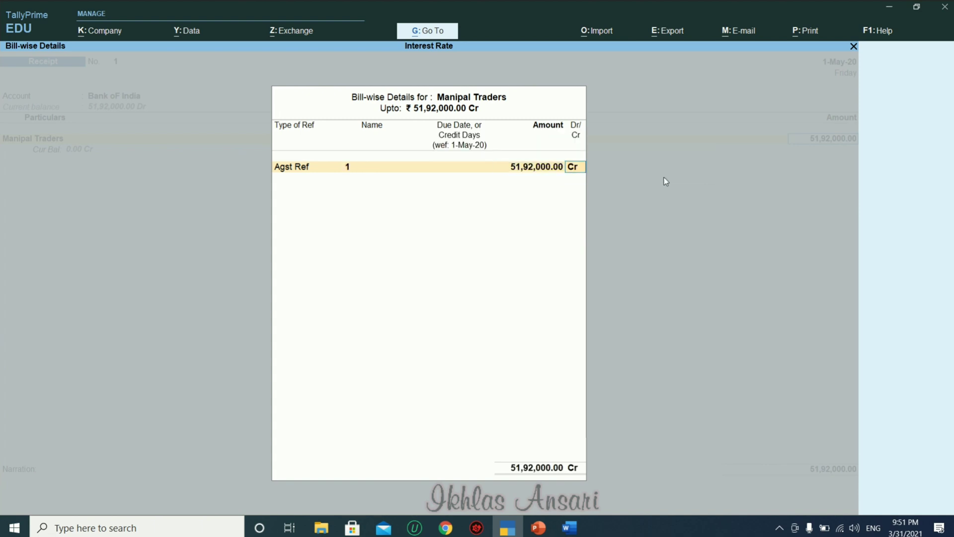
key("Return")
key("Return")
key("Return")
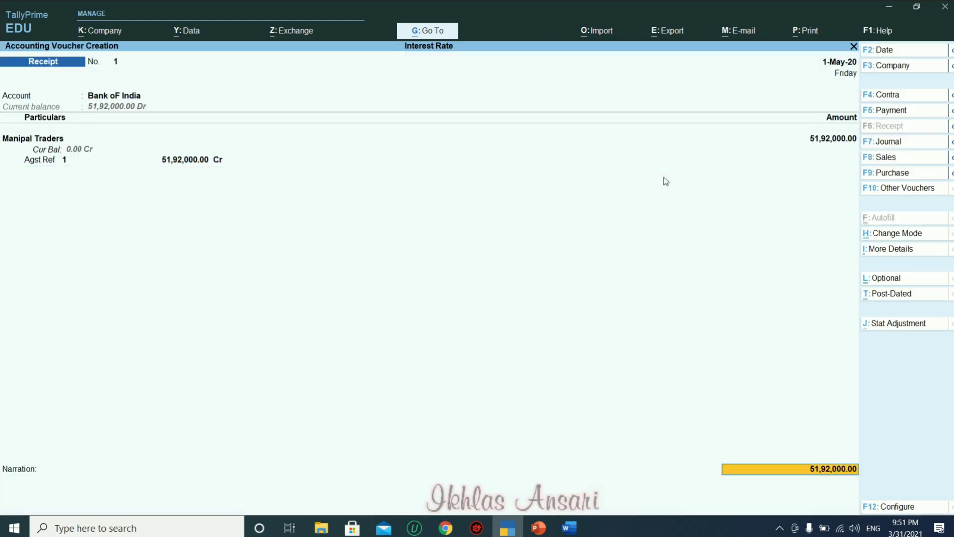
key("Return")
key("Return")
key("Return")
key("Return")
key("Return")
key("Return")
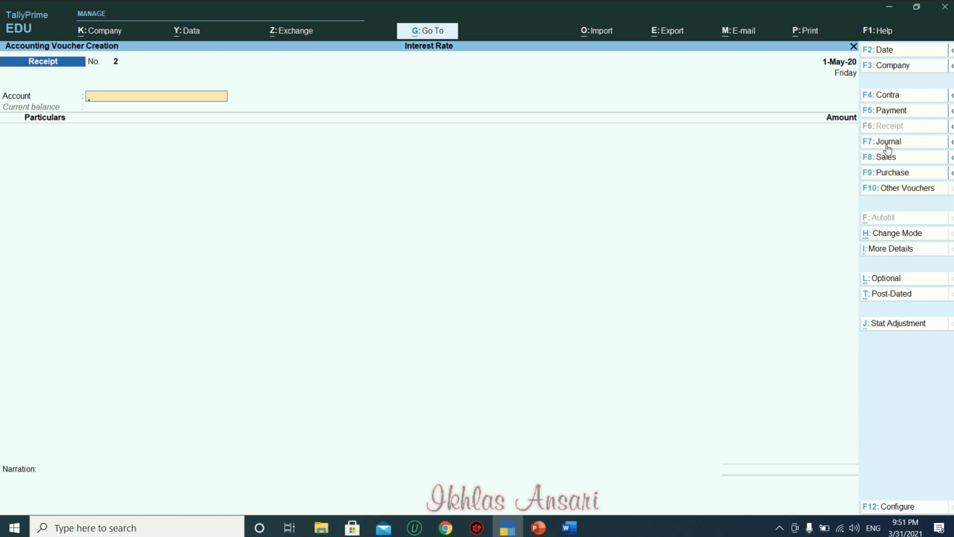
Autofill a Regular GST Stat Payment with the period ending 1-5.
left_click(884, 118)
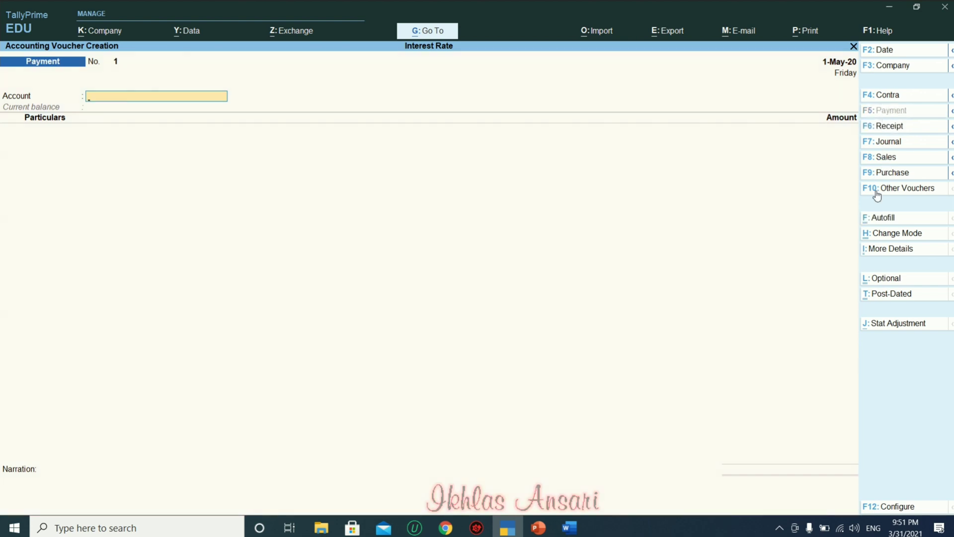
left_click(878, 222)
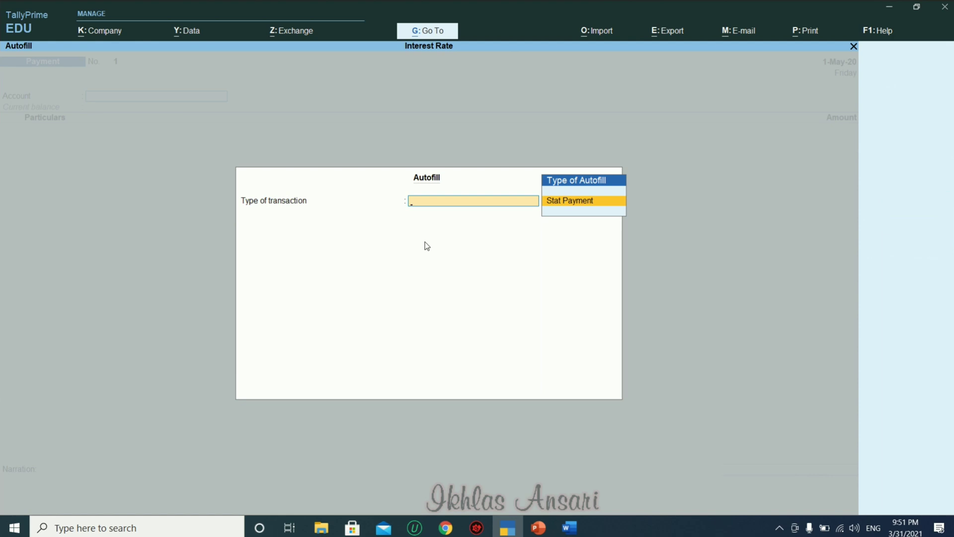
key("Return")
key("Return")
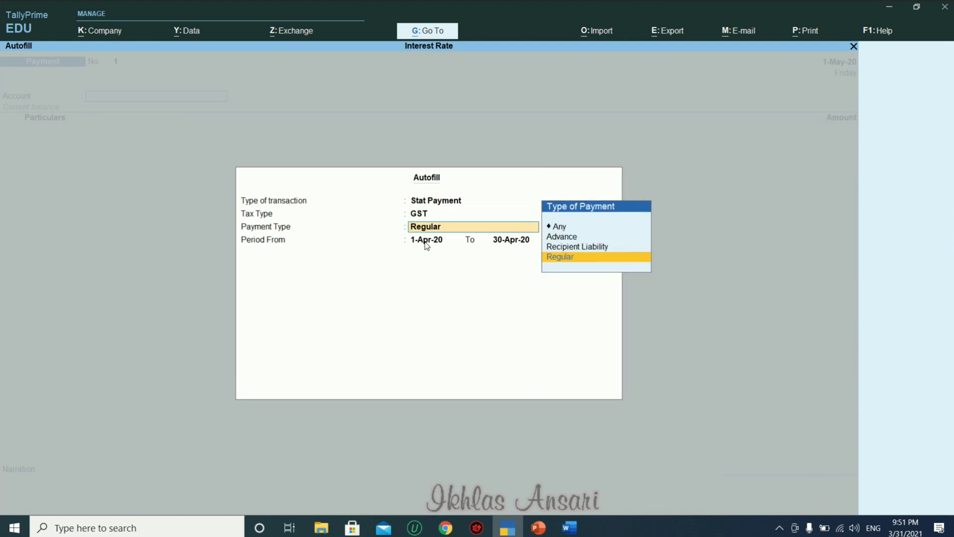
key("Return")
key("Return")
type("1-5")
key("Return")
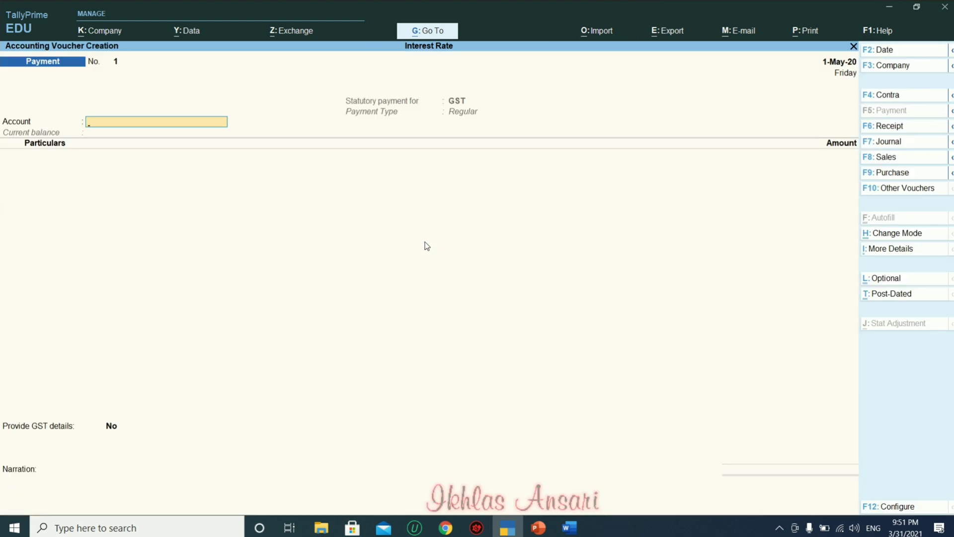
key("Down")
Pay Cgst and Sgst of 3,60,000 each from Bank oF India, totalling 7,20,000, and save.
key("Return")
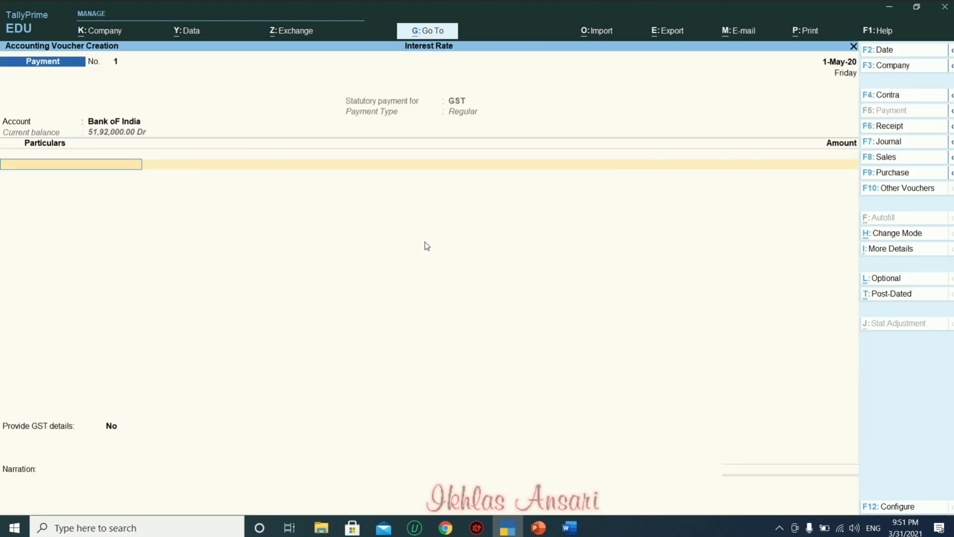
type("Cg")
key("Return")
type("360000")
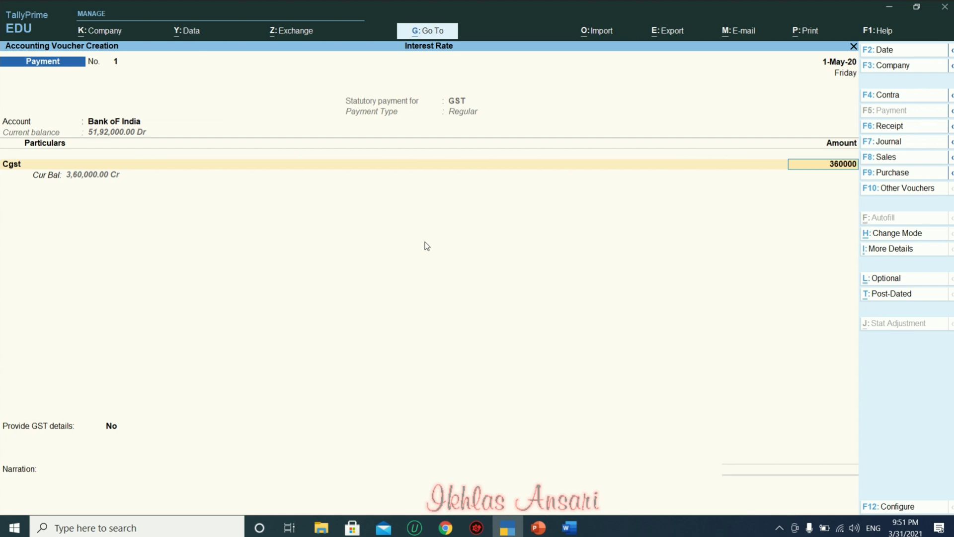
key("Return")
type("Sg")
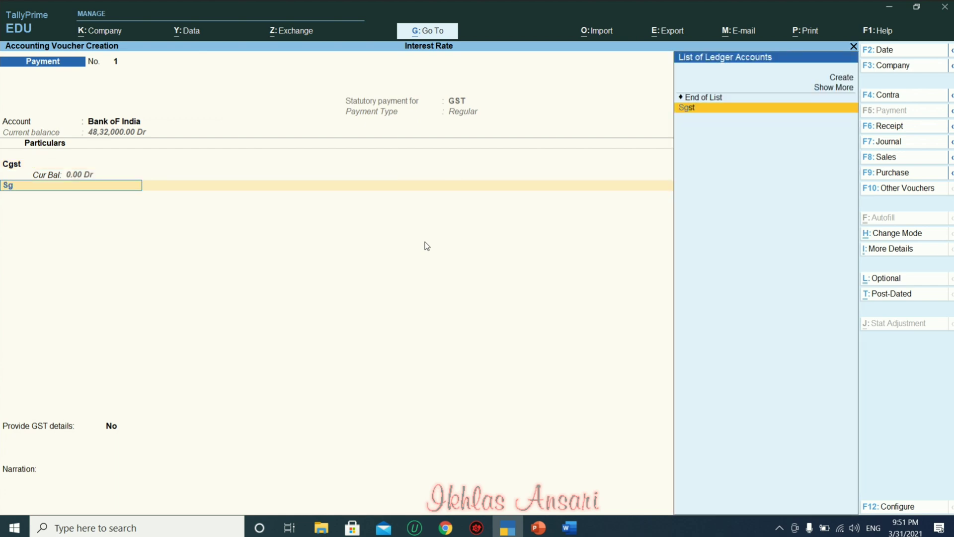
key("Return")
type("360000")
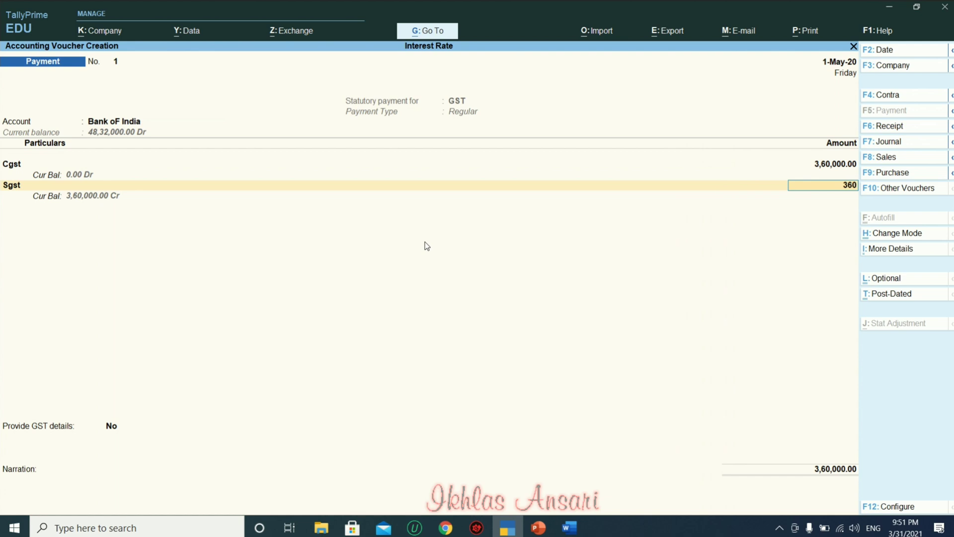
key("Return")
key("Return")
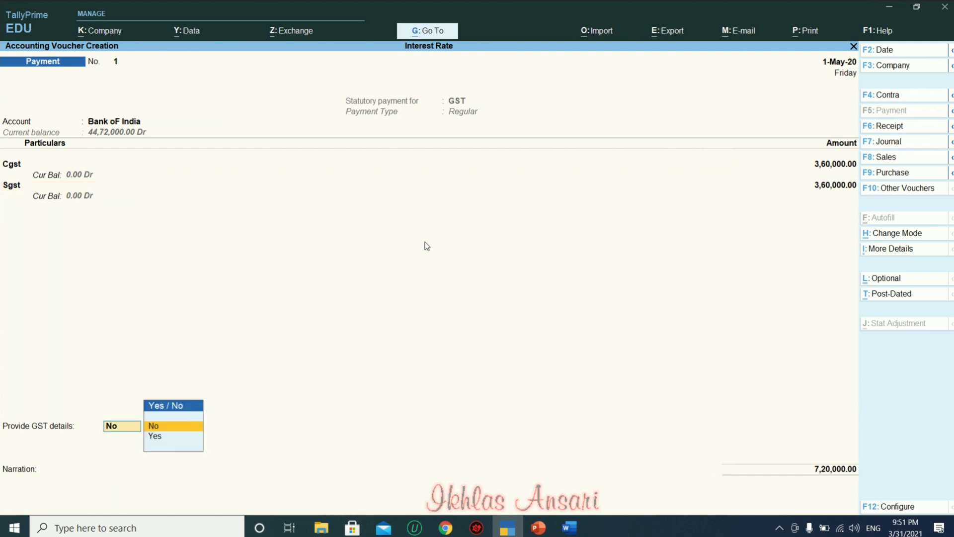
key("Return")
key("Return")
key("Return")
key("Return")
key("Return")
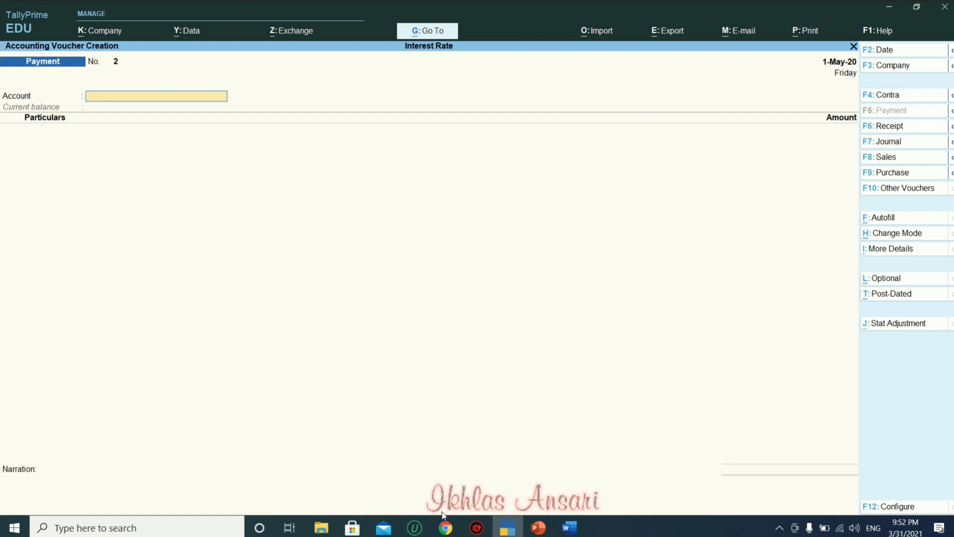
In Chrome, open the full Tally Prime Tutorials playlist from the YouTube channel's Playlists page.
mouse_move(446, 530)
left_click(445, 472)
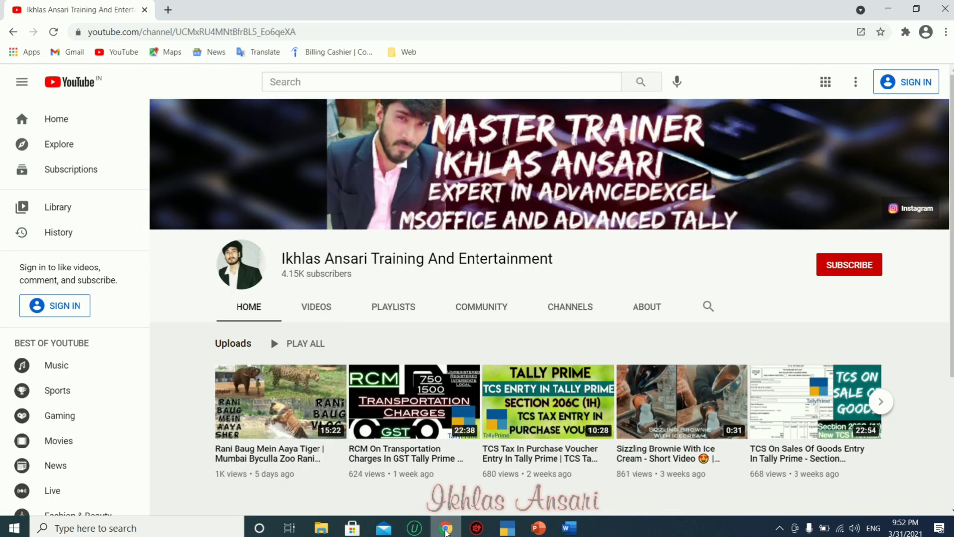
left_click(391, 308)
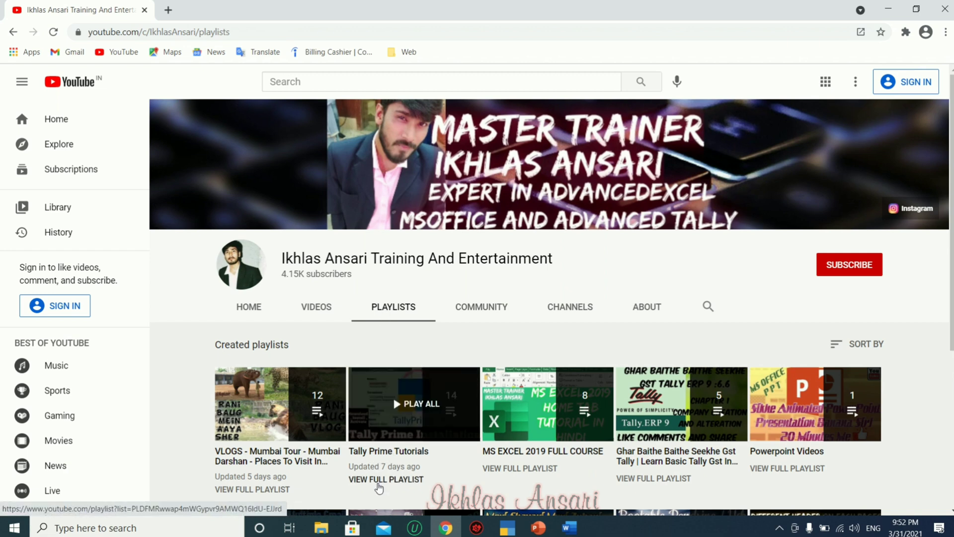
left_click(379, 481)
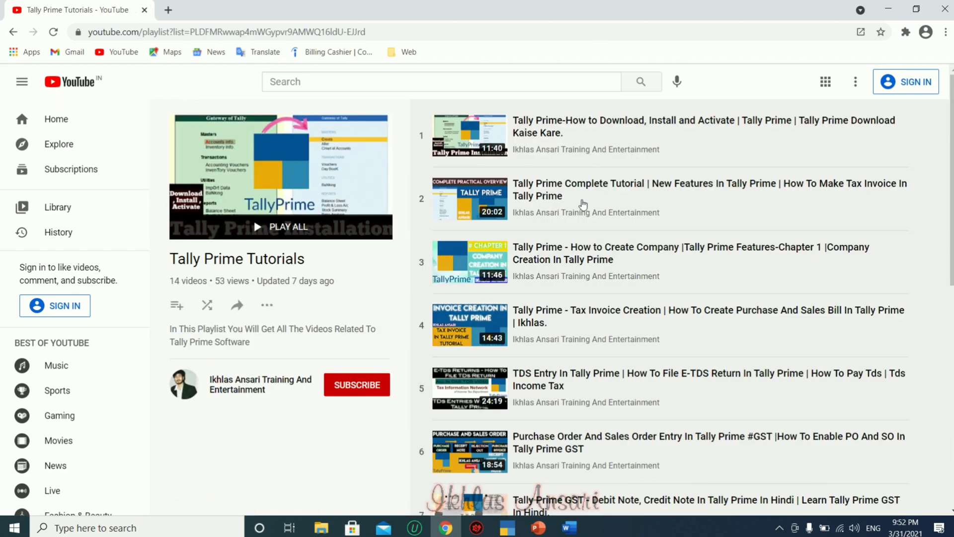